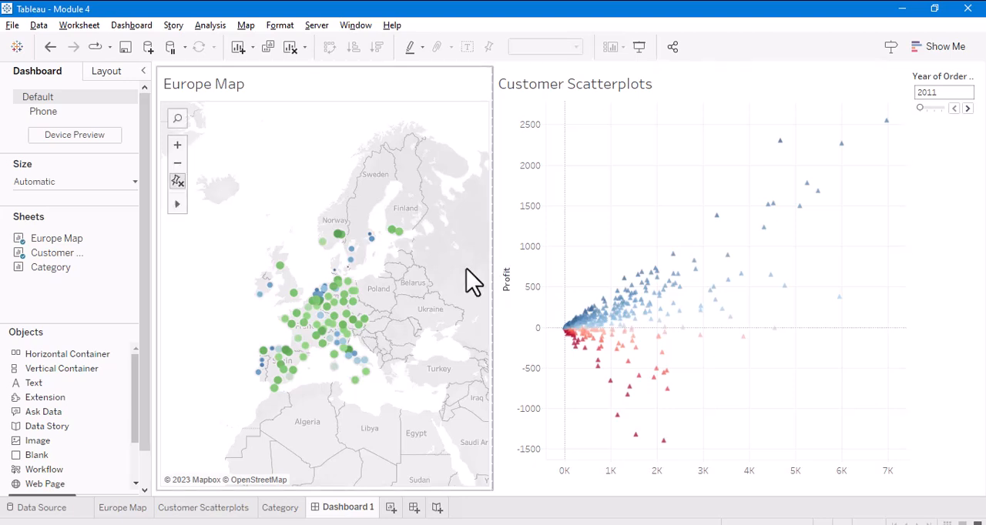
- Remove the Hover Action Filter and the Select Action Filter from the workbook's dashboard actions and accept the change
{"action": "left_click", "coordinate": [772, 34]}
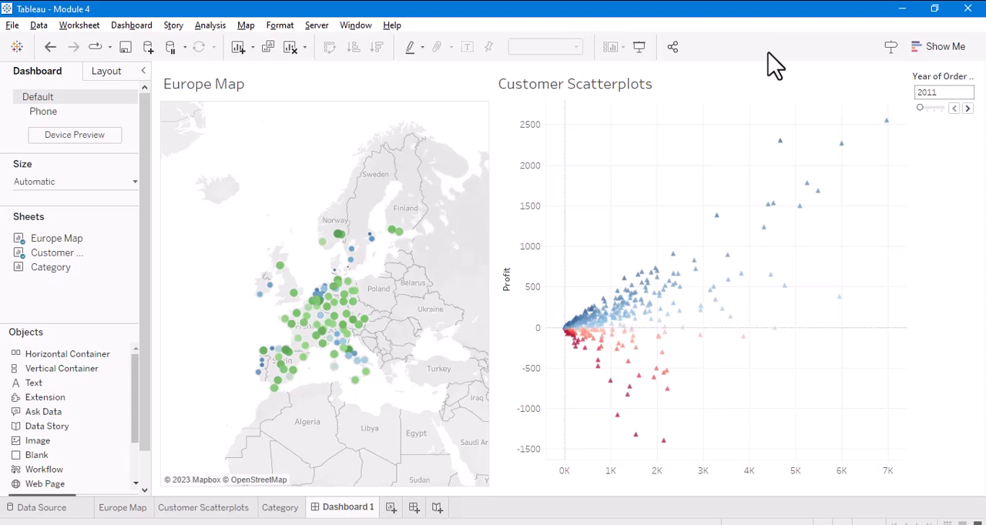
{"action": "left_click", "coordinate": [128, 28]}
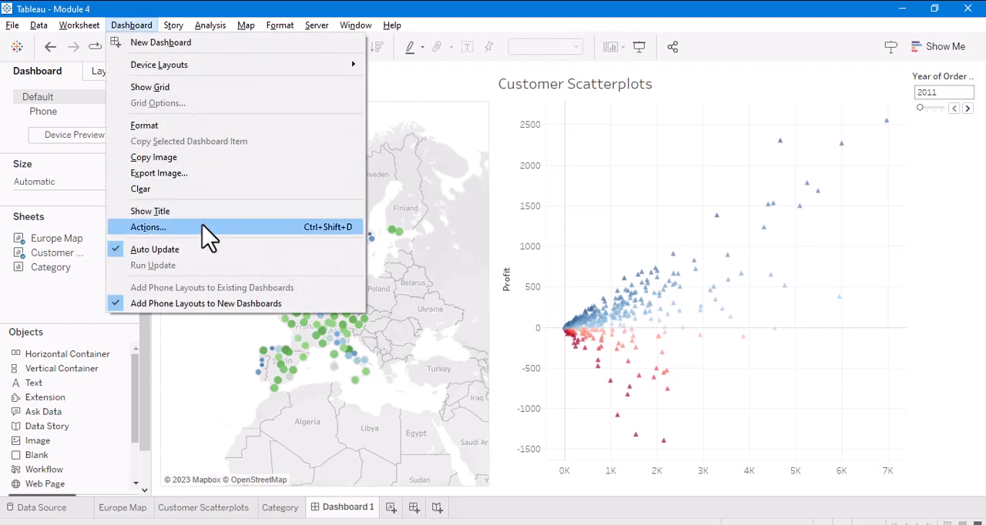
{"action": "left_click", "coordinate": [148, 228]}
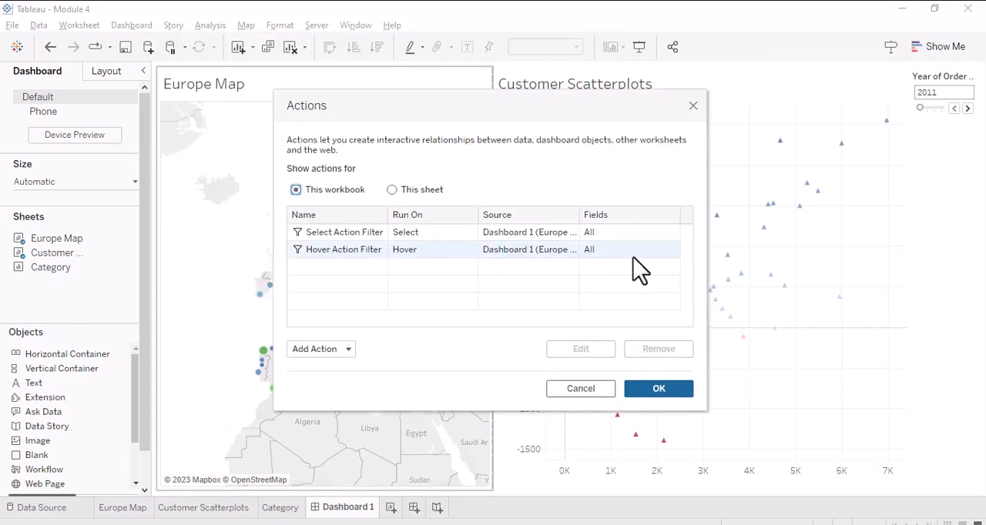
{"action": "left_click", "coordinate": [339, 233]}
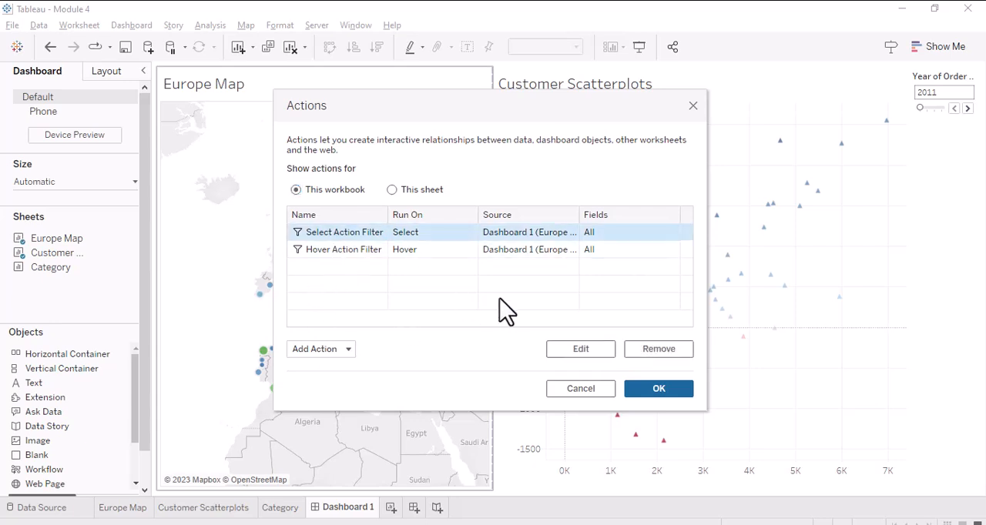
{"action": "left_click", "coordinate": [352, 250]}
{"action": "left_click", "coordinate": [667, 353]}
{"action": "left_click", "coordinate": [403, 235]}
{"action": "left_click", "coordinate": [665, 349]}
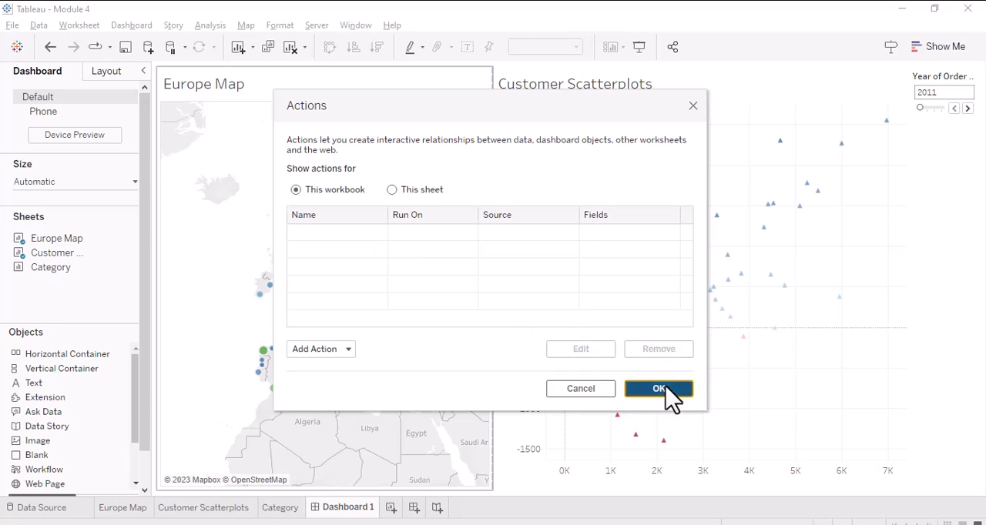
{"action": "left_click", "coordinate": [667, 389]}
- Select a few state marks on the dashboard's Europe Map to check how the scatterplot responds, and clear the selection
{"action": "left_click", "coordinate": [392, 231]}
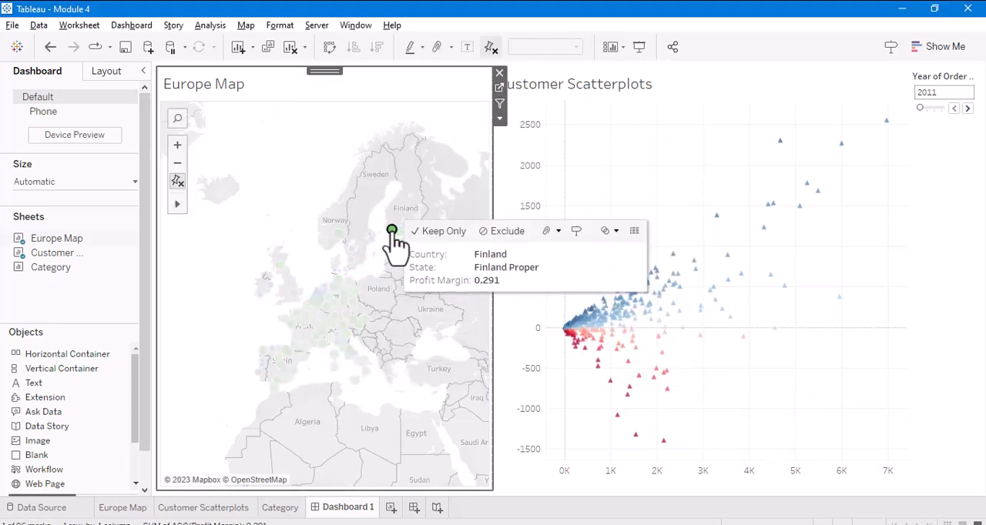
{"action": "left_click", "coordinate": [333, 287]}
{"action": "left_click", "coordinate": [351, 249]}
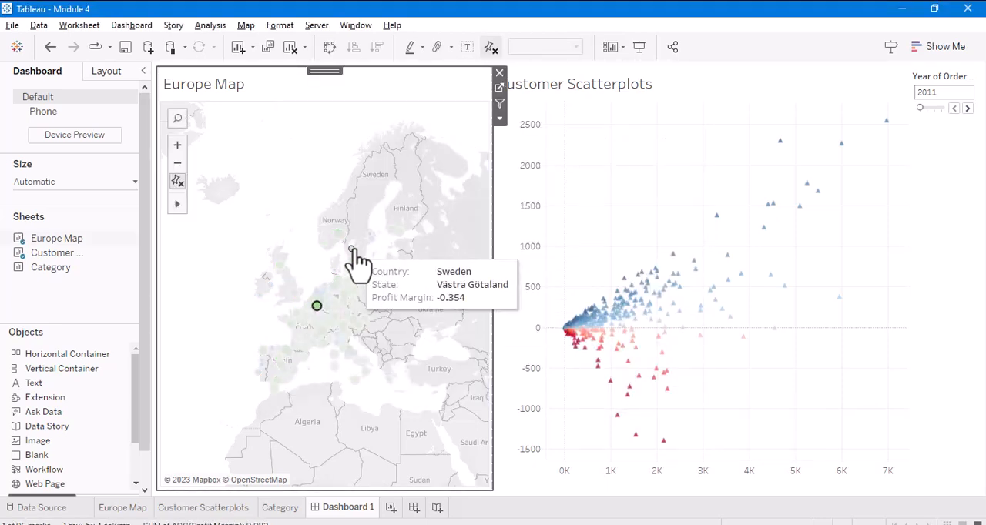
{"action": "left_click", "coordinate": [423, 124]}
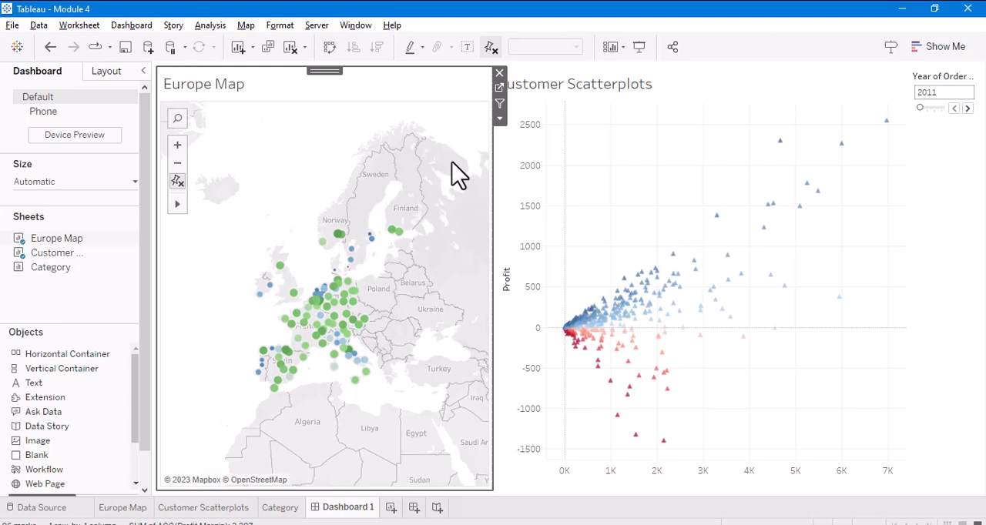
- Widen the Europe Map view on the dashboard, narrowing Customer Scatterplots accordingly
{"action": "mouse_move", "coordinate": [131, 515]}
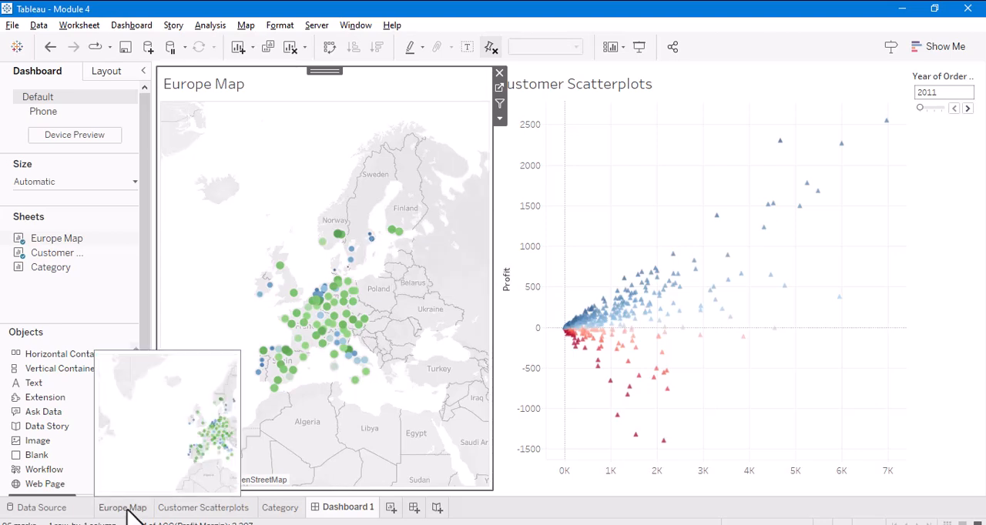
{"action": "left_click_drag", "start_coordinate": [497, 305], "coordinate": [535, 296]}
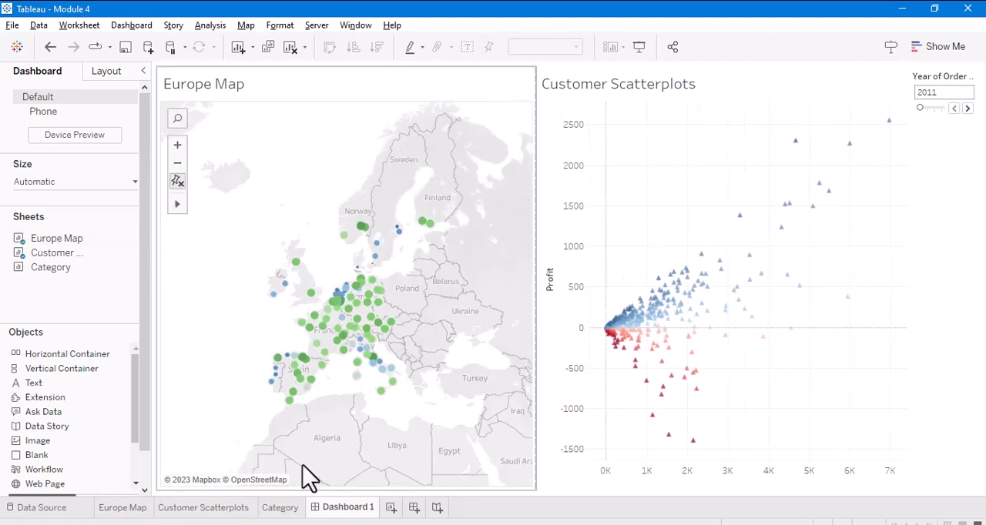
- On the Europe Map worksheet, examine the Country and State hierarchy levels used as mark detail
{"action": "left_click", "coordinate": [130, 511]}
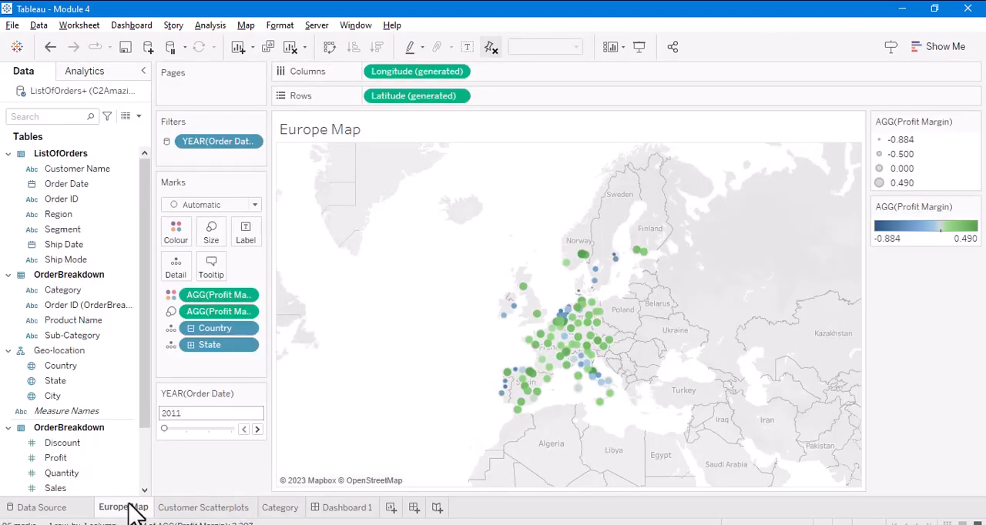
{"action": "left_click", "coordinate": [191, 330]}
{"action": "left_click", "coordinate": [191, 330]}
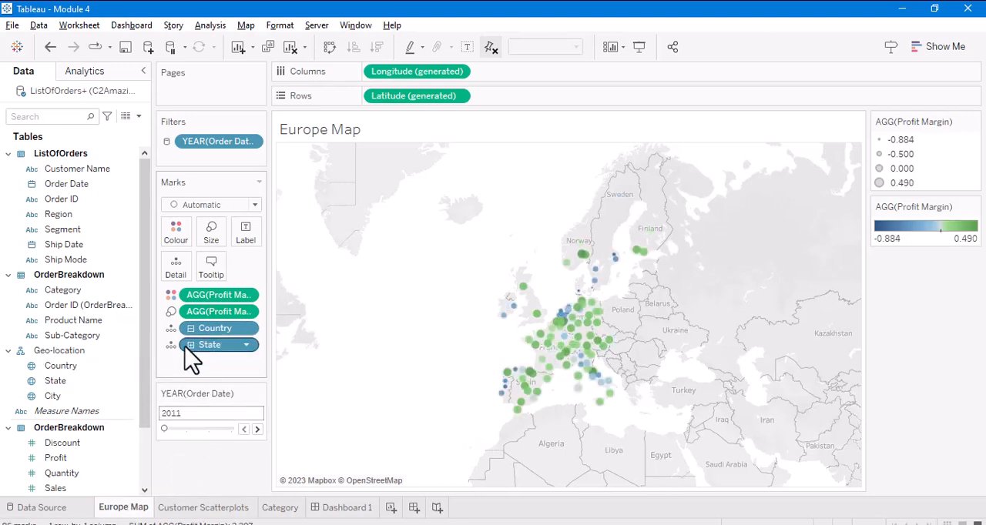
{"action": "left_click", "coordinate": [191, 346]}
{"action": "left_click", "coordinate": [192, 347]}
- Add a highlight action to Dashboard 1, run on Select, with only Europe Map as source, both sheets as targets, and all fields
{"action": "left_click", "coordinate": [339, 512]}
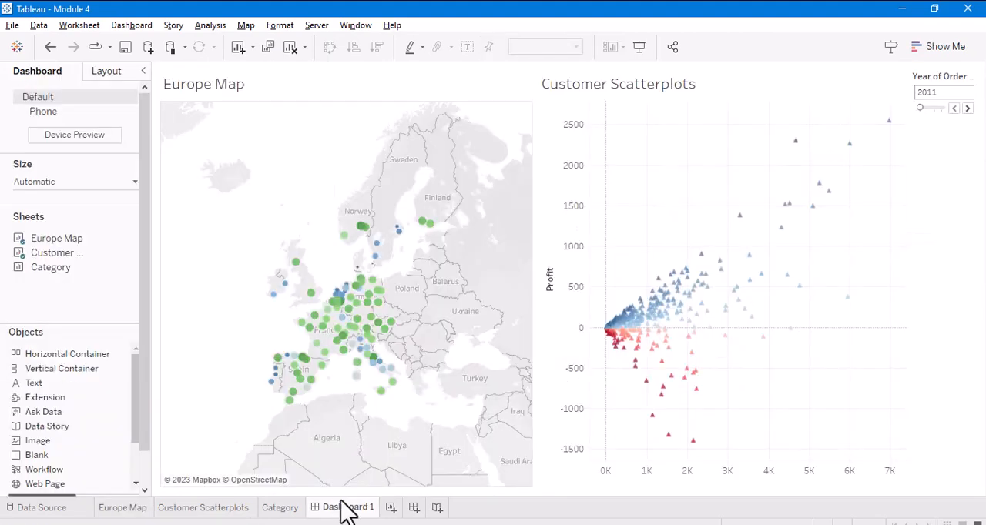
{"action": "left_click", "coordinate": [131, 25]}
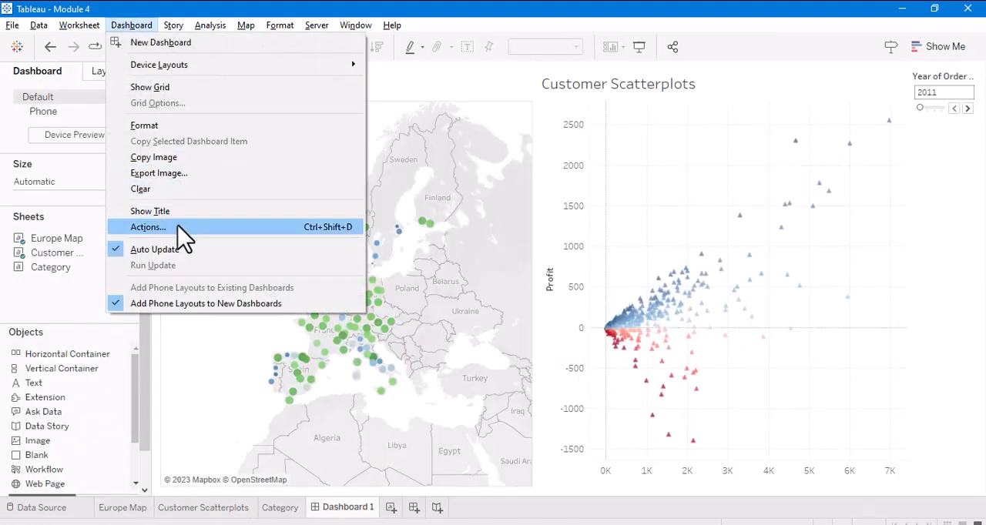
{"action": "left_click", "coordinate": [148, 227]}
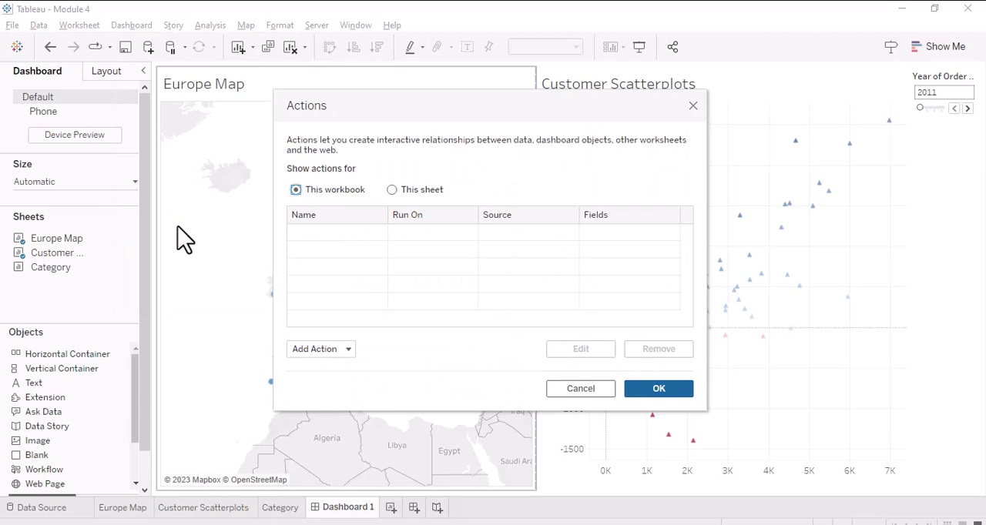
{"action": "left_click", "coordinate": [321, 350]}
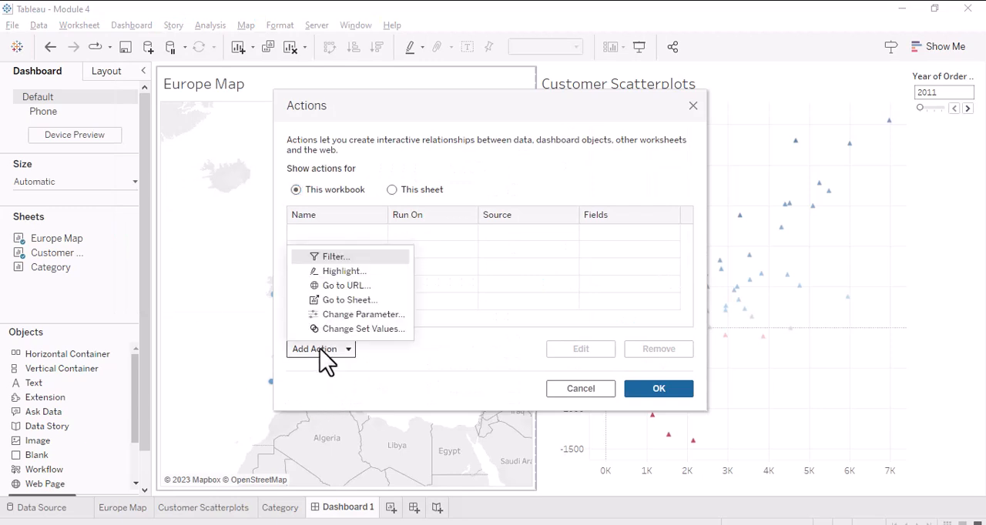
{"action": "left_click", "coordinate": [333, 274]}
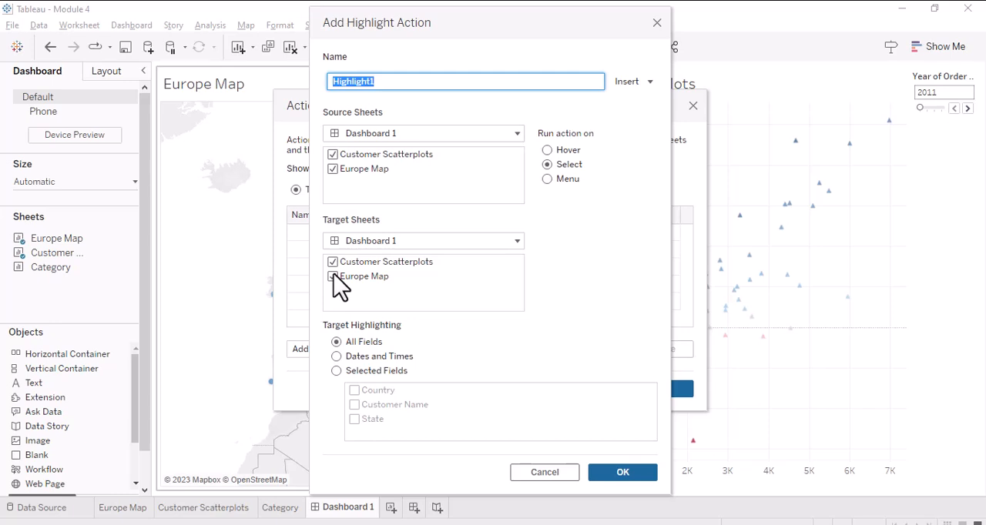
{"action": "left_click", "coordinate": [333, 155]}
{"action": "left_click", "coordinate": [334, 155]}
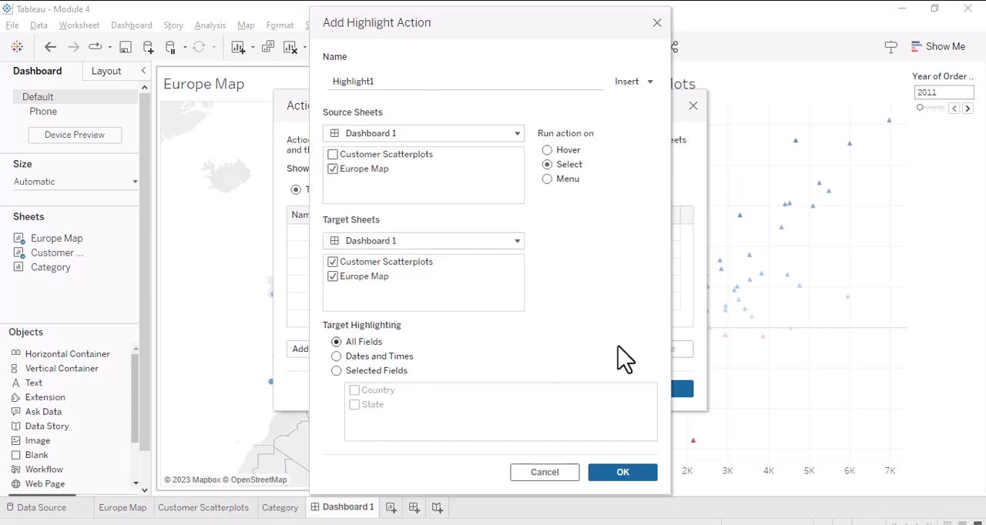
{"action": "left_click", "coordinate": [624, 473]}
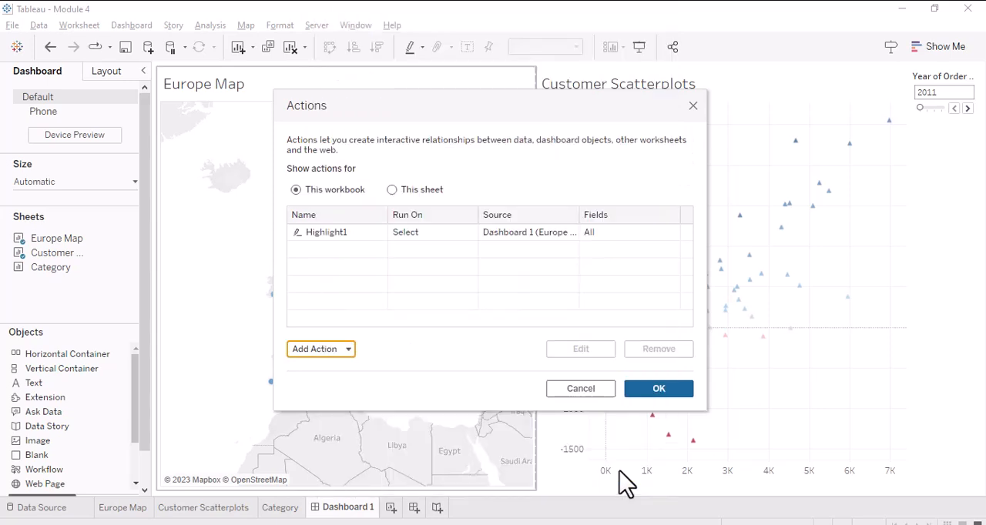
{"action": "left_click", "coordinate": [659, 389]}
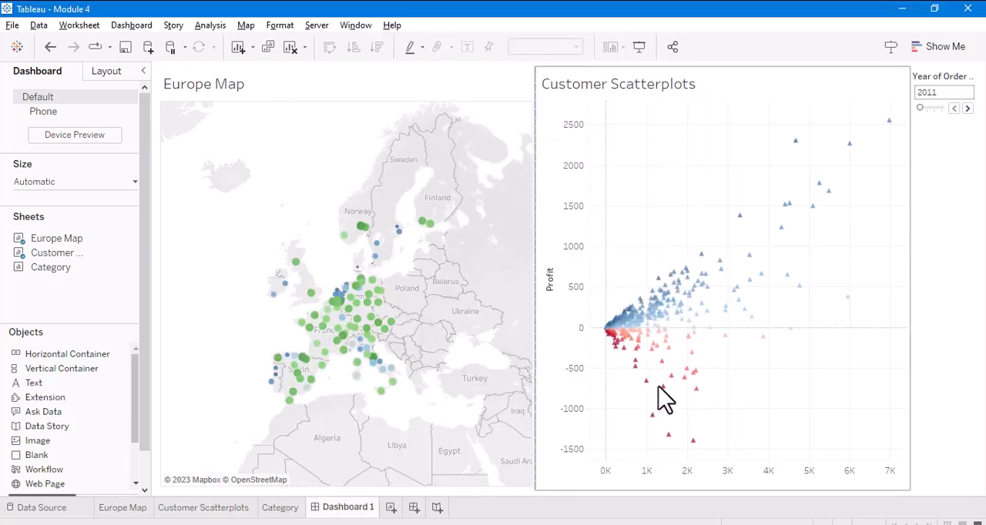
- Test the highlight action by selecting Uusimaa and Bremen on the Europe Map, and clear the selection
{"action": "left_click", "coordinate": [432, 226]}
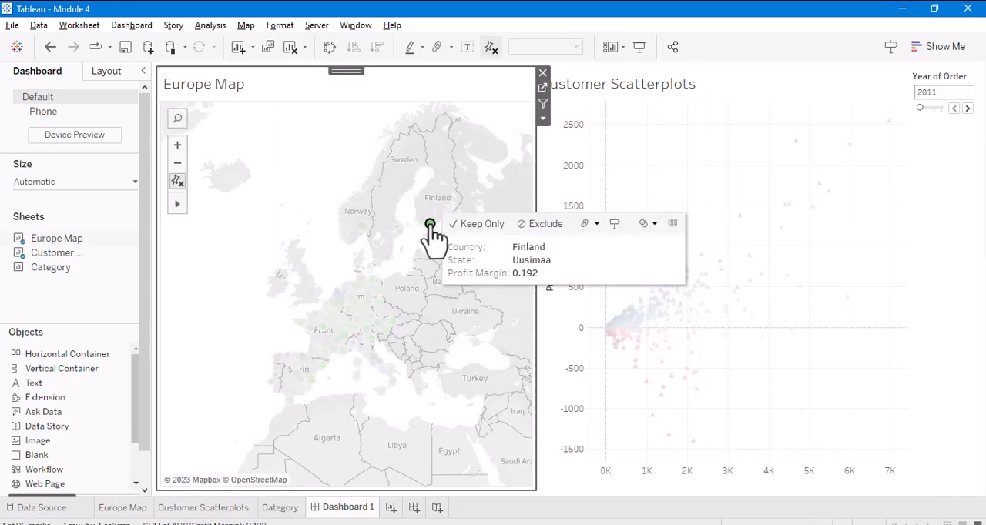
{"action": "left_click", "coordinate": [356, 289]}
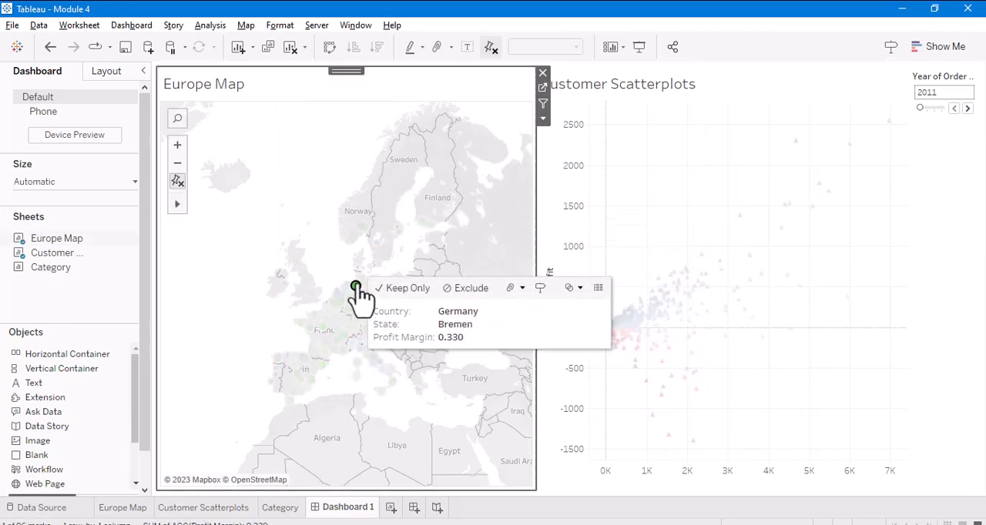
{"action": "left_click", "coordinate": [334, 128]}
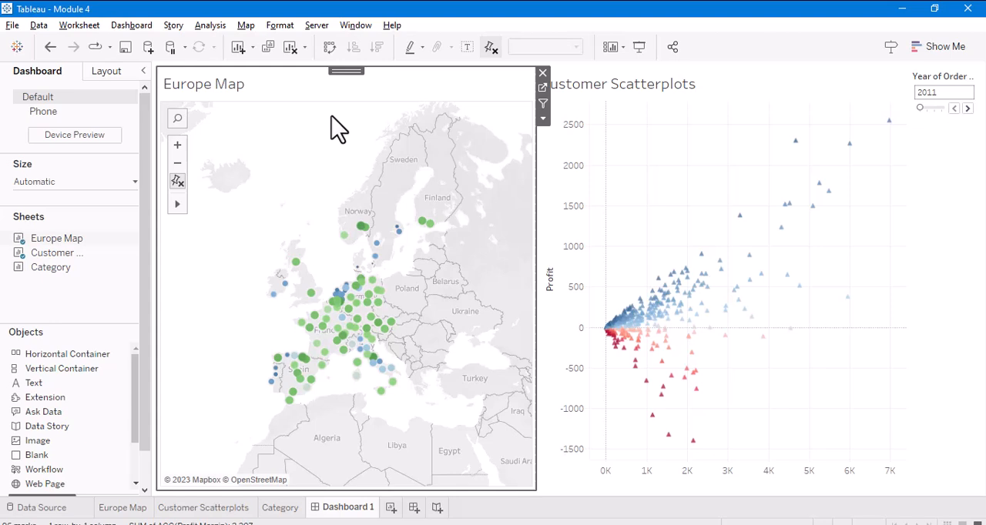
- Open the data source, enlarge the ListOfOrders data preview, and examine the options of the Customer Name column
{"action": "left_click", "coordinate": [63, 510]}
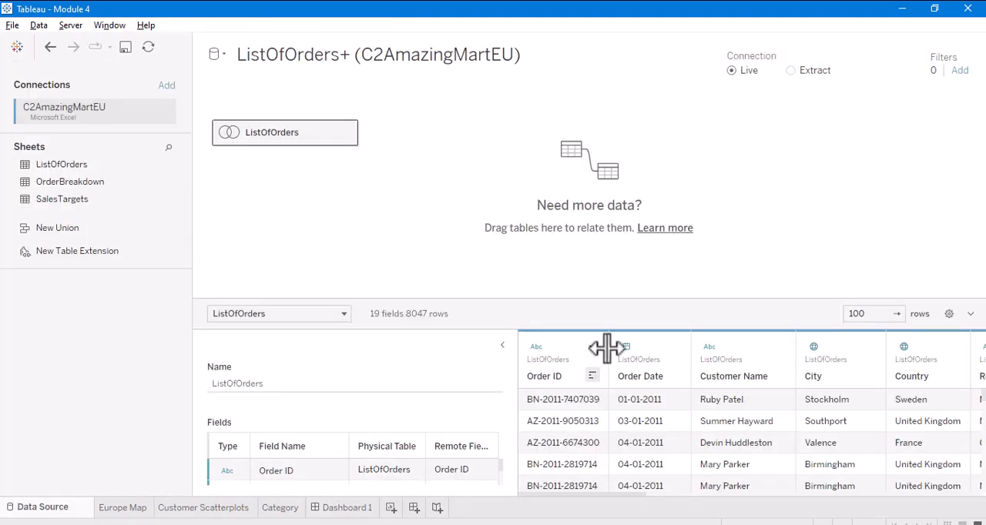
{"action": "left_click_drag", "start_coordinate": [586, 301], "coordinate": [583, 149]}
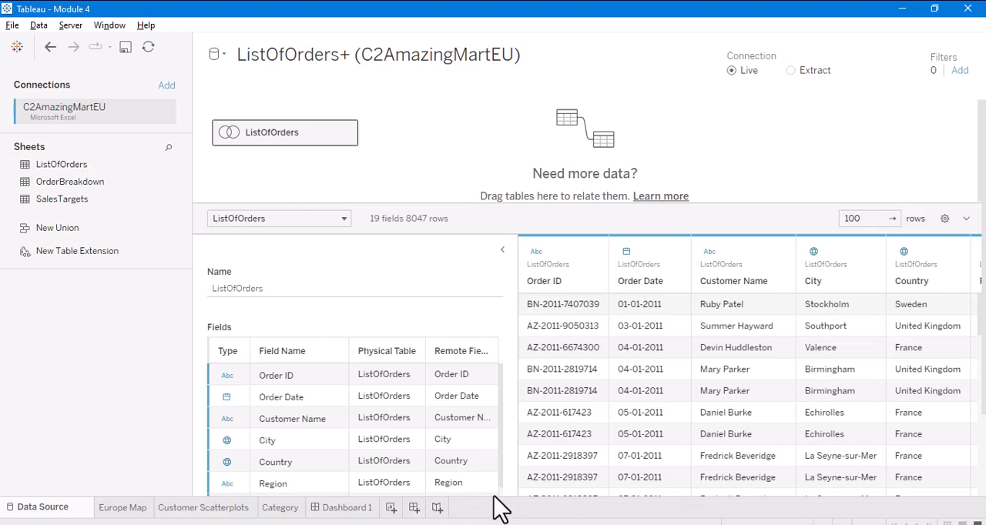
{"action": "left_click", "coordinate": [779, 255]}
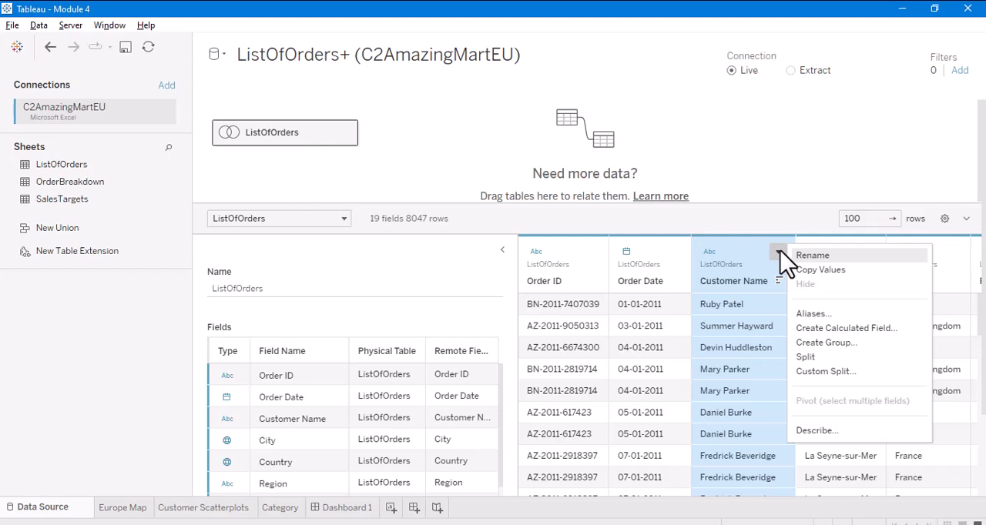
{"action": "left_click", "coordinate": [782, 189]}
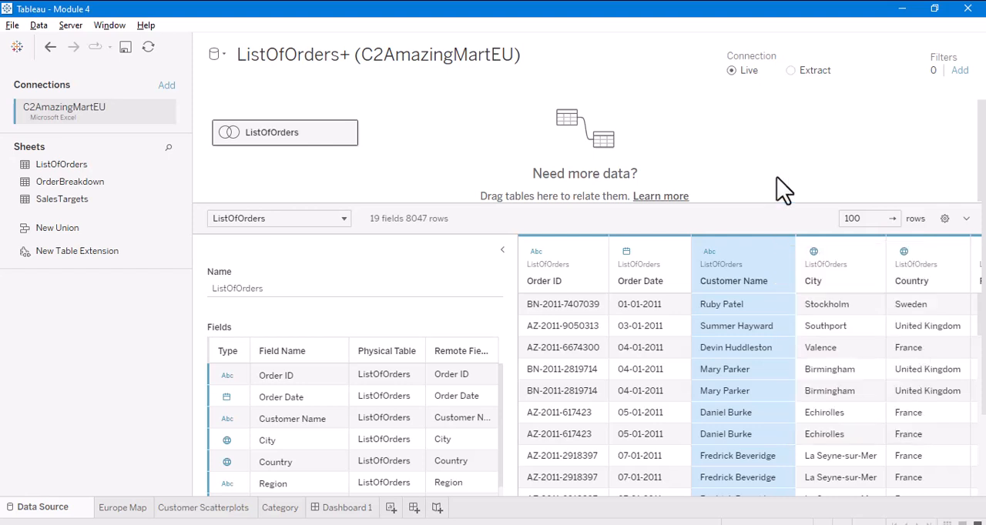
- Open the C2AmazingMartEU.xlsx workbook in Excel from the Tableau Basic folder inside Tableau Source
{"action": "left_click", "coordinate": [902, 9]}
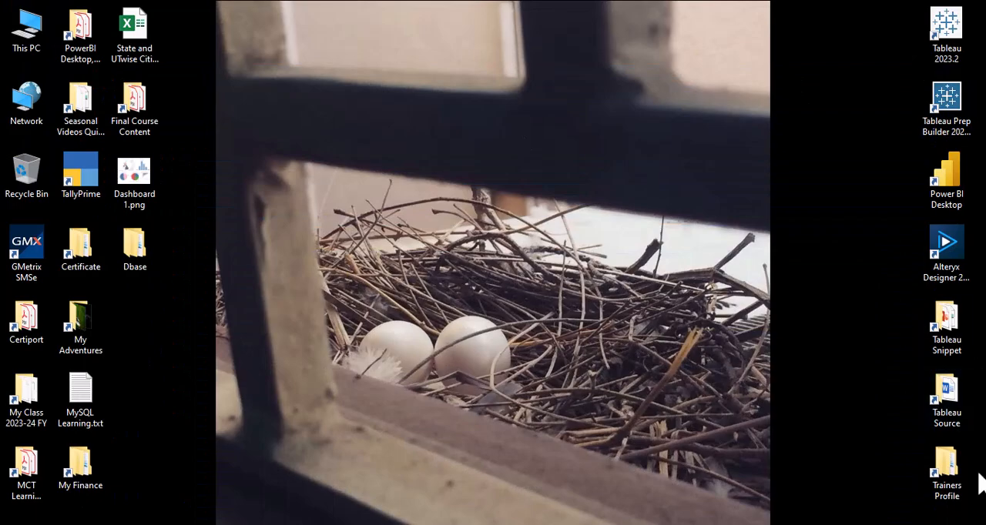
{"action": "double_click", "coordinate": [947, 395]}
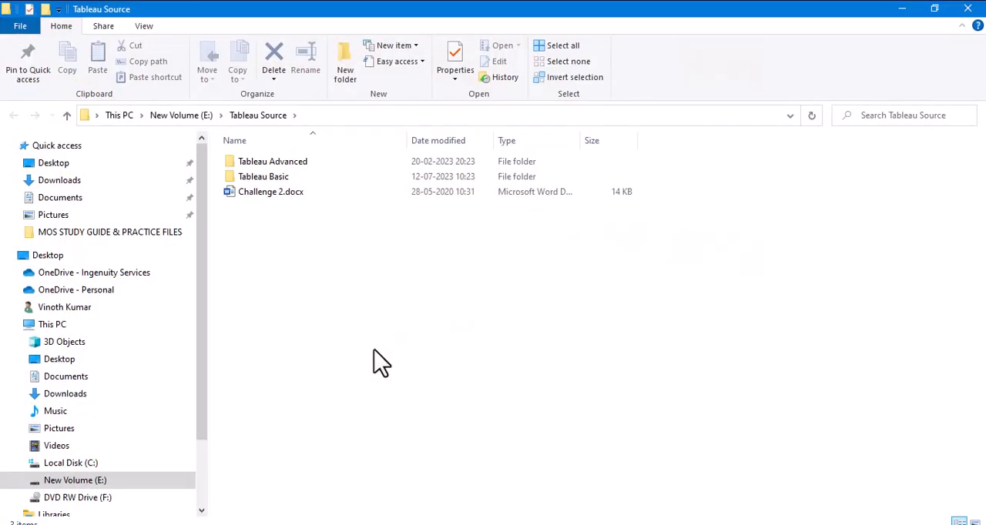
{"action": "double_click", "coordinate": [258, 179]}
{"action": "double_click", "coordinate": [266, 239]}
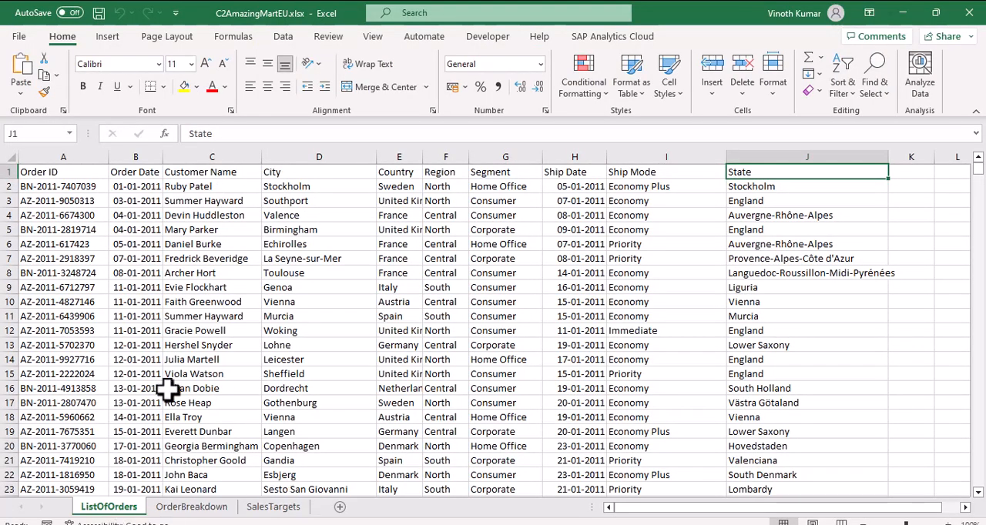
- Turn on filtering for the ListOfOrders headers and sort the table by Customer Name from A to Z, expanding the selection
{"action": "left_click", "coordinate": [286, 170]}
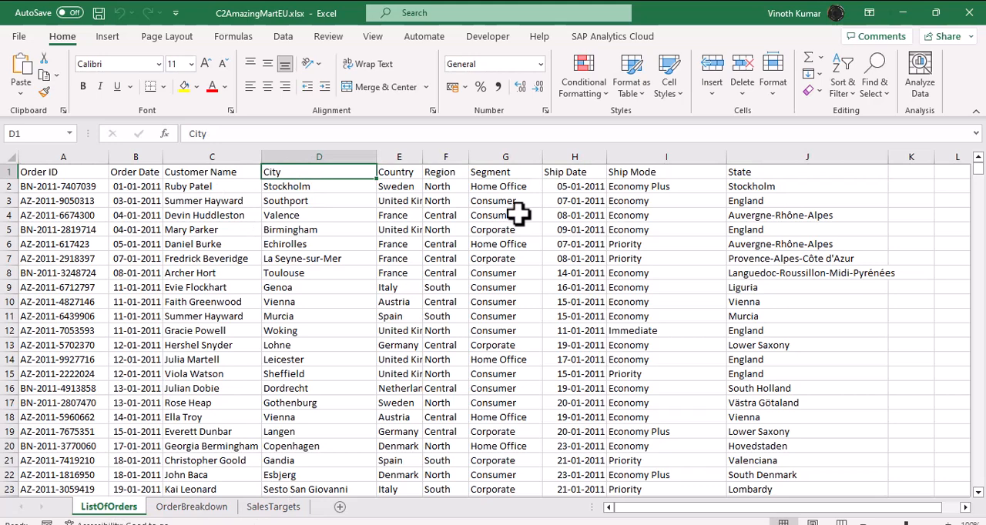
{"action": "key", "text": "ctrl+shift+l"}
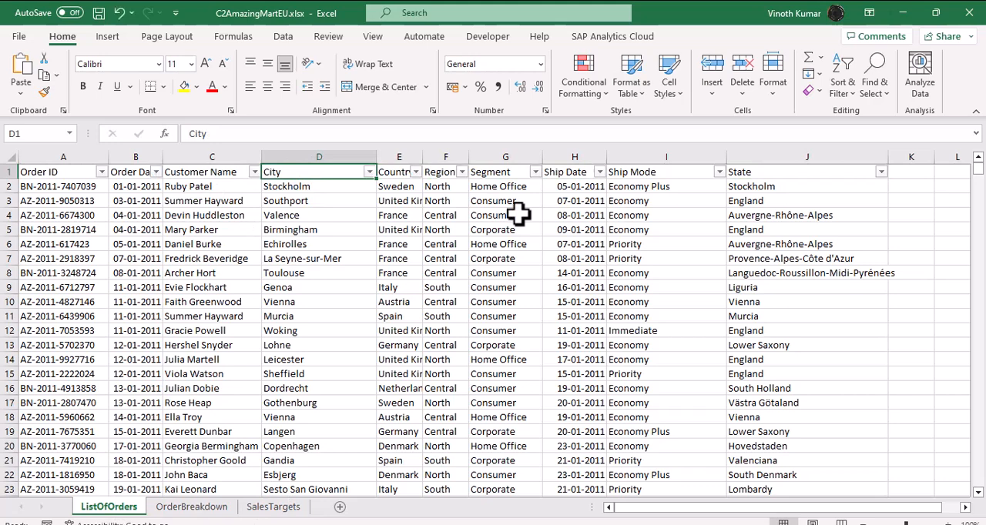
{"action": "left_click", "coordinate": [218, 156]}
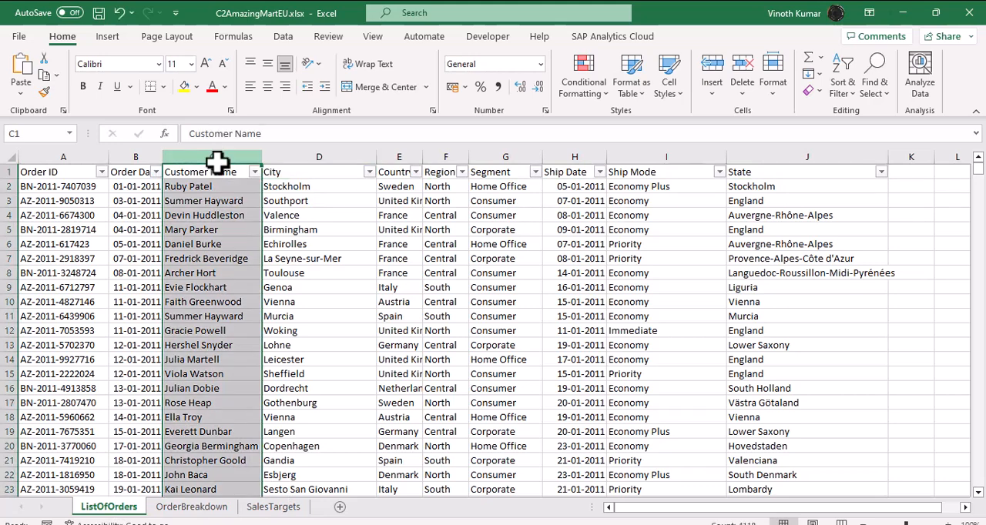
{"action": "left_click", "coordinate": [276, 38]}
{"action": "left_click", "coordinate": [539, 66]}
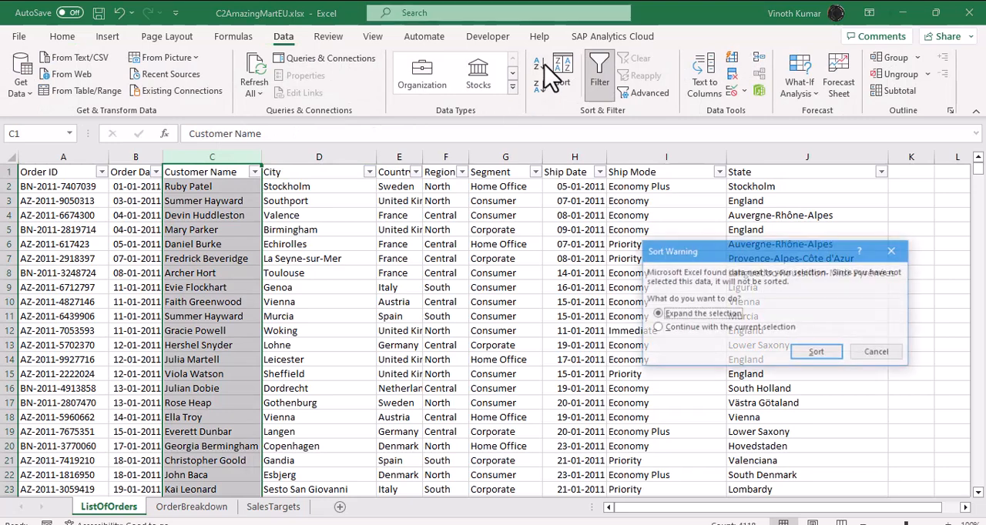
{"action": "left_click", "coordinate": [819, 353]}
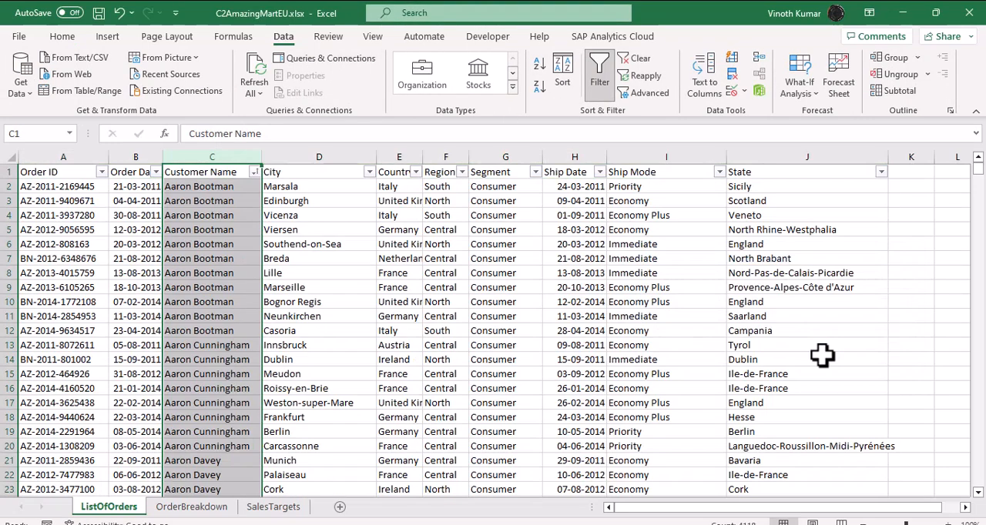
- Widen the Country column to fit its contents and examine the first customer's rows across Customer Name, City and Country
{"action": "left_click", "coordinate": [822, 354]}
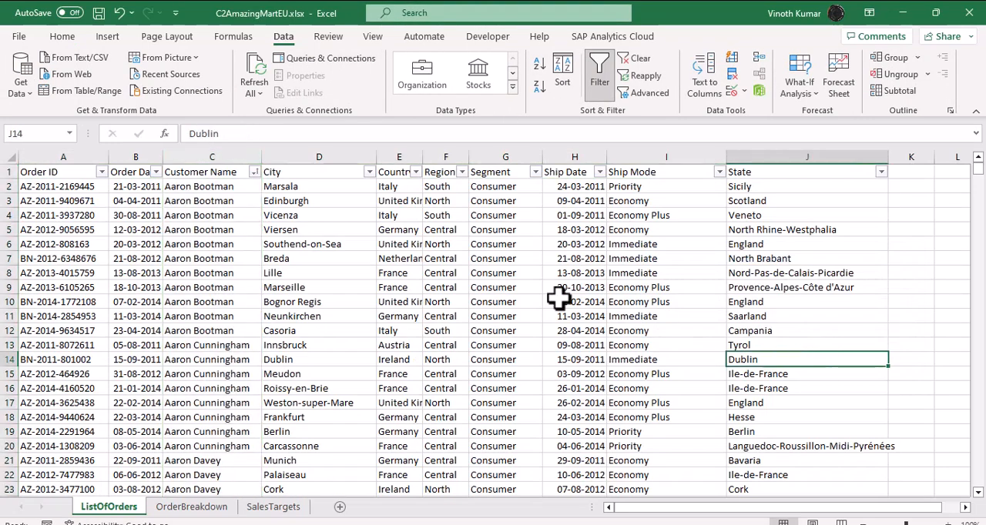
{"action": "double_click", "coordinate": [423, 157]}
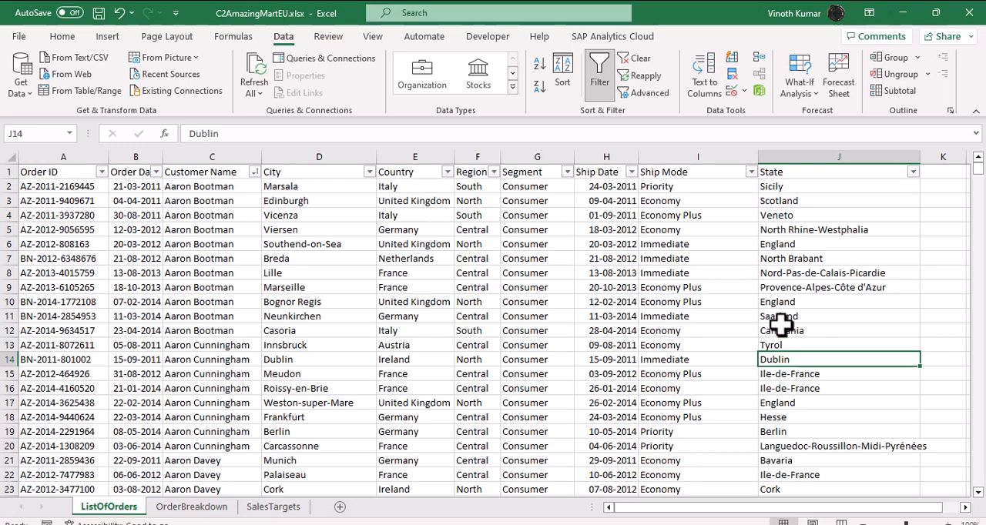
{"action": "left_click", "coordinate": [213, 188]}
{"action": "left_click_drag", "start_coordinate": [213, 196], "coordinate": [395, 333]}
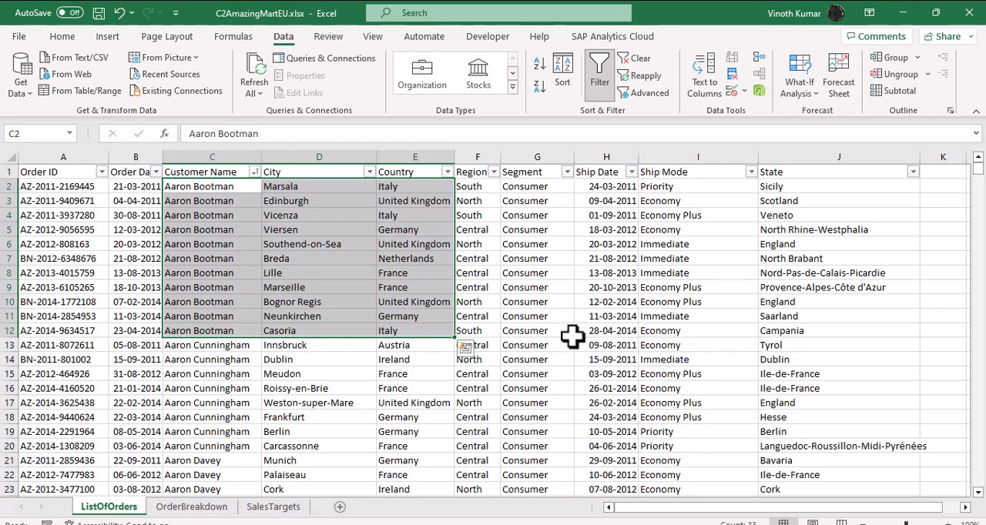
{"action": "scroll", "coordinate": [572, 336], "scroll_direction": "down", "scroll_amount": 2}
{"action": "scroll", "coordinate": [572, 336], "scroll_direction": "up", "scroll_amount": 2}
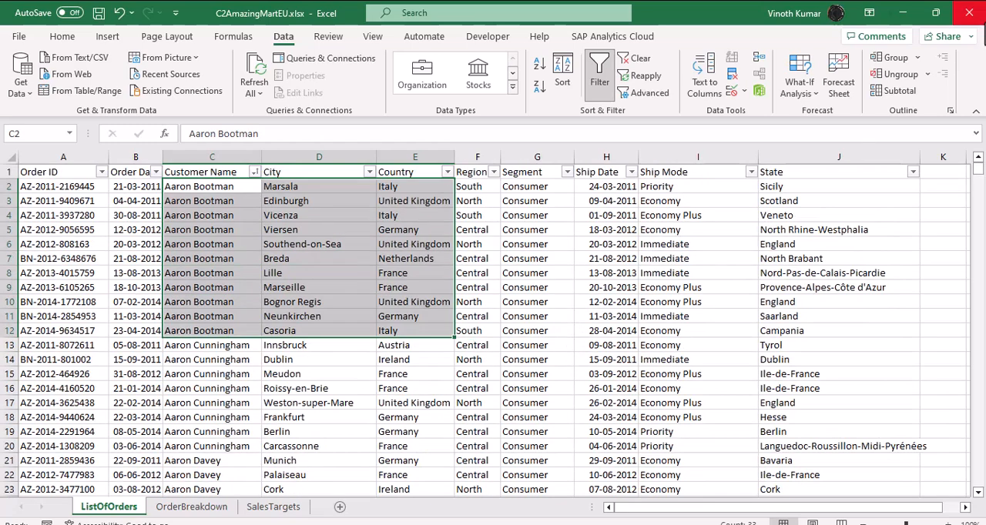
- Close the C2AmazingMartEU.xlsx workbook and the Tableau Basic folder window to return to the Tableau data source
{"action": "left_click", "coordinate": [969, 13]}
{"action": "left_click", "coordinate": [520, 297]}
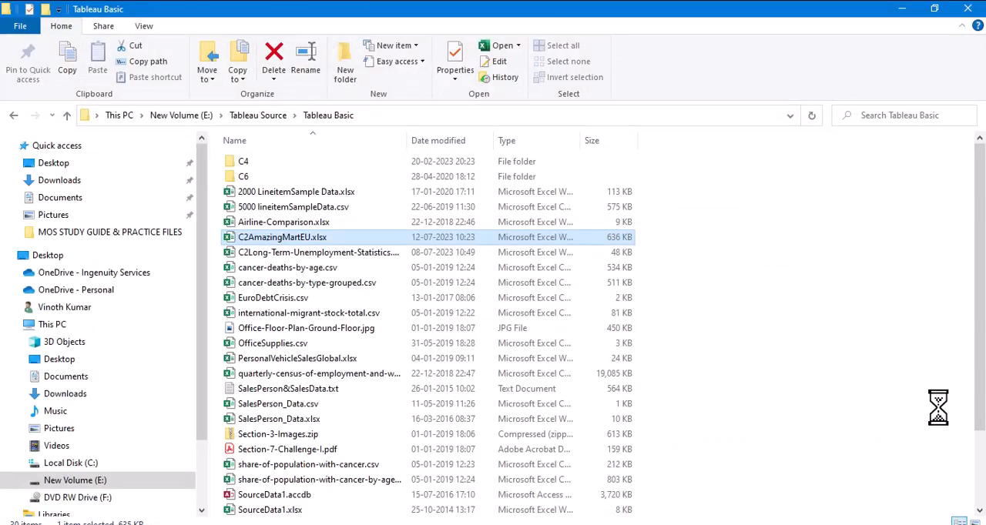
{"action": "left_click", "coordinate": [967, 9]}
{"action": "left_click", "coordinate": [721, 479]}
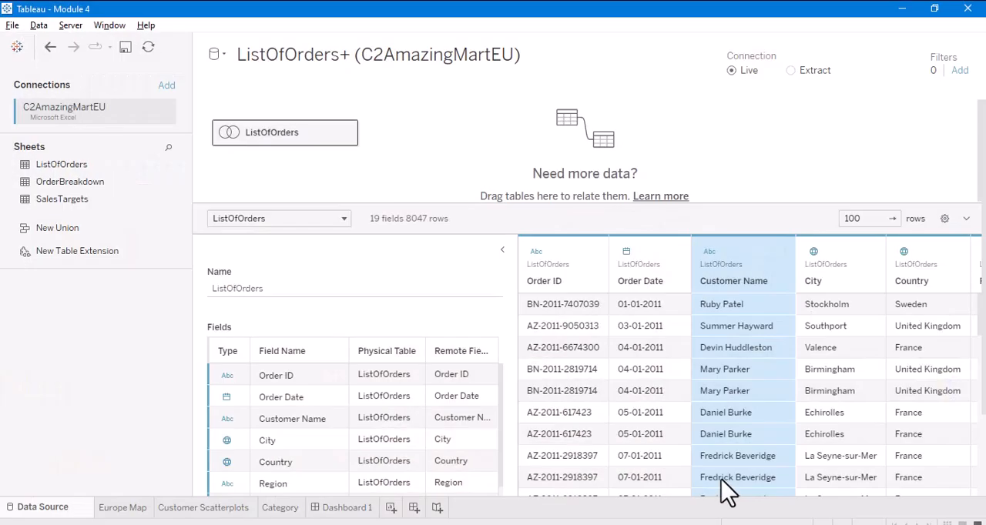
- On the Customer Scatterplots sheet, add the State field from the Geo-location hierarchy to the marks as detail
{"action": "left_click", "coordinate": [179, 508]}
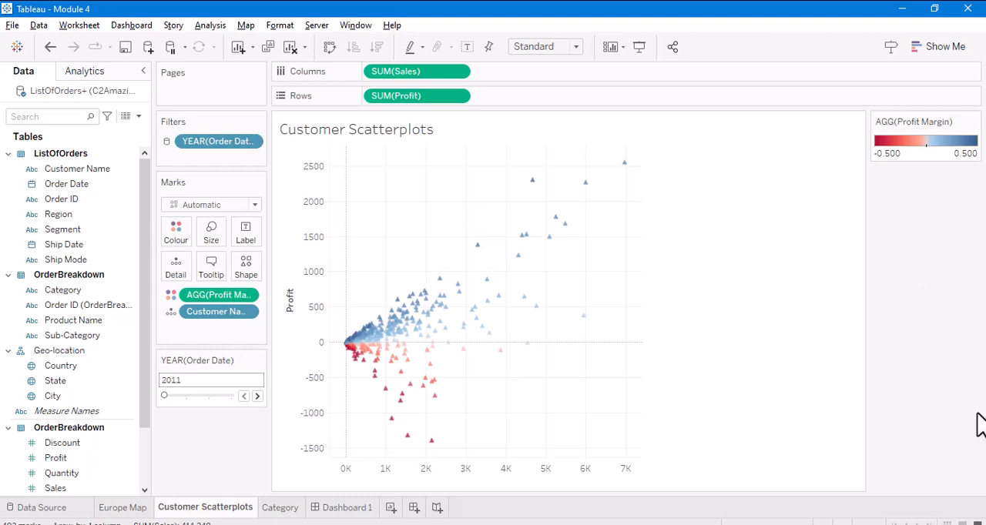
{"action": "left_click_drag", "start_coordinate": [61, 382], "coordinate": [178, 270]}
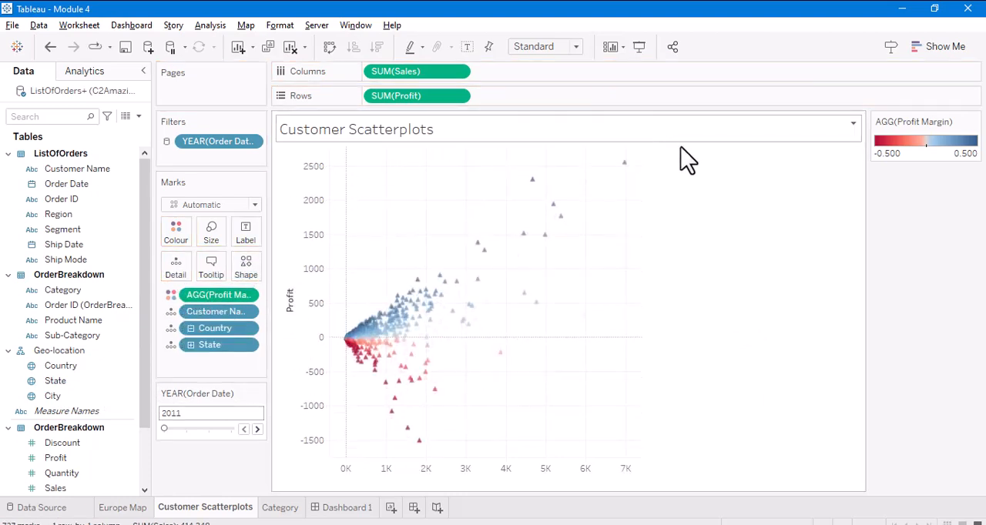
- On Dashboard 1, test the highlight action by selecting Uusimaa, Buskerud and marks in western Europe on the Europe Map, and clear the selection
{"action": "left_click", "coordinate": [347, 509]}
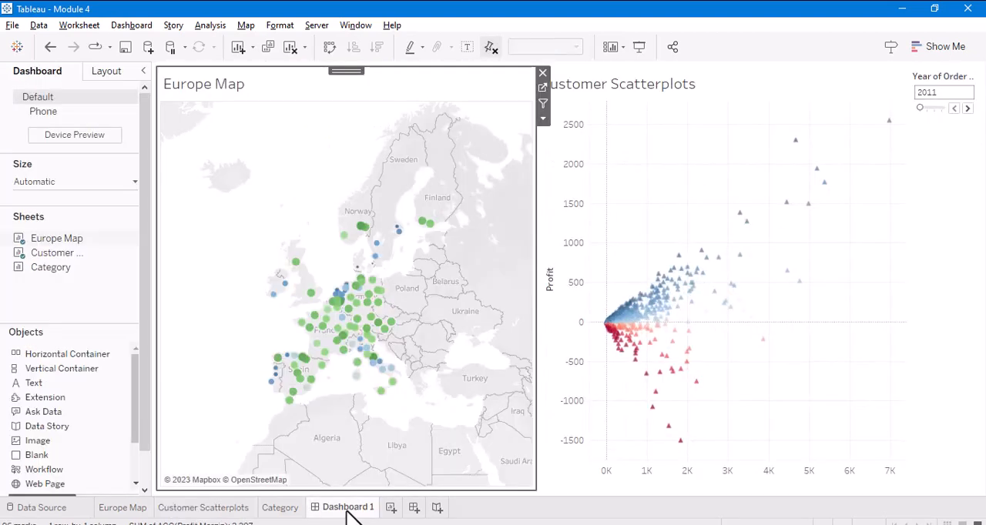
{"action": "left_click", "coordinate": [430, 225]}
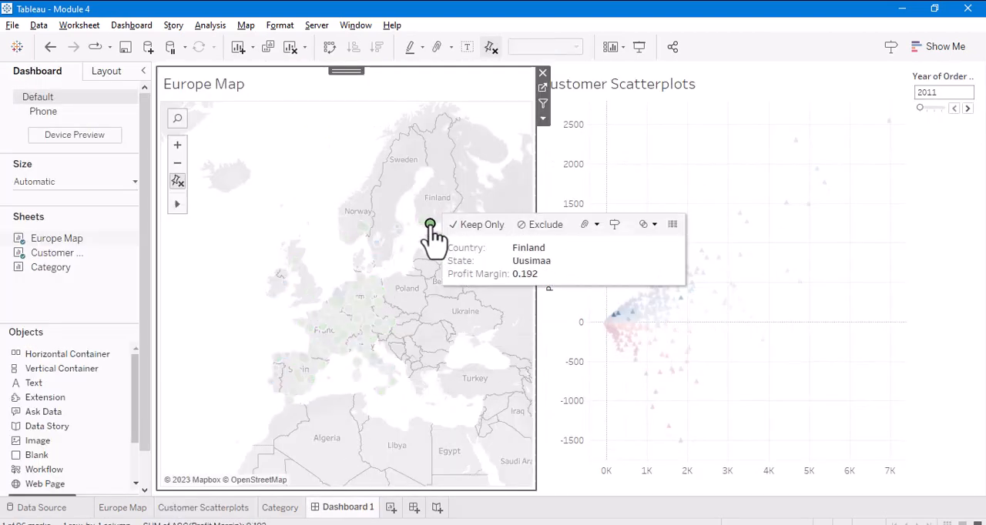
{"action": "left_click", "coordinate": [360, 226]}
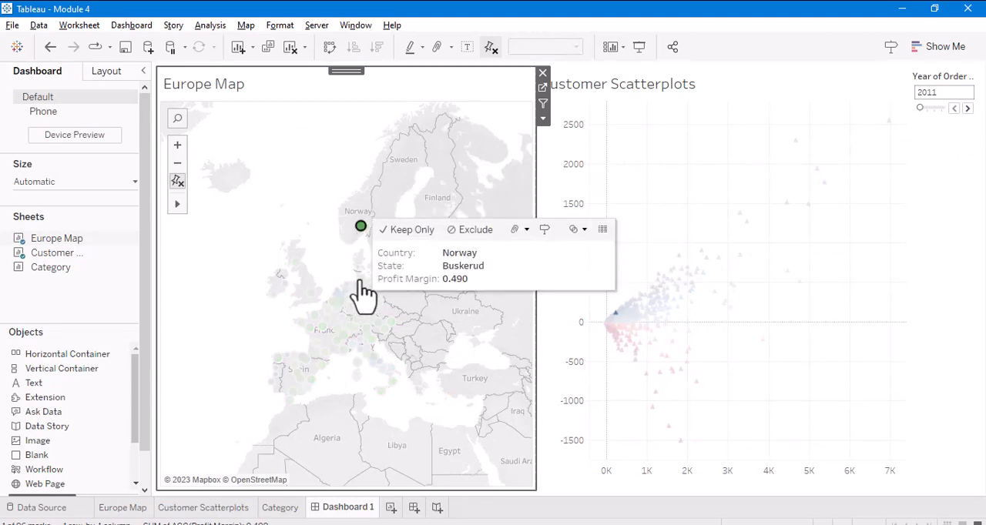
{"action": "left_click", "coordinate": [360, 278]}
{"action": "mouse_move", "coordinate": [684, 277]}
{"action": "left_click", "coordinate": [296, 215]}
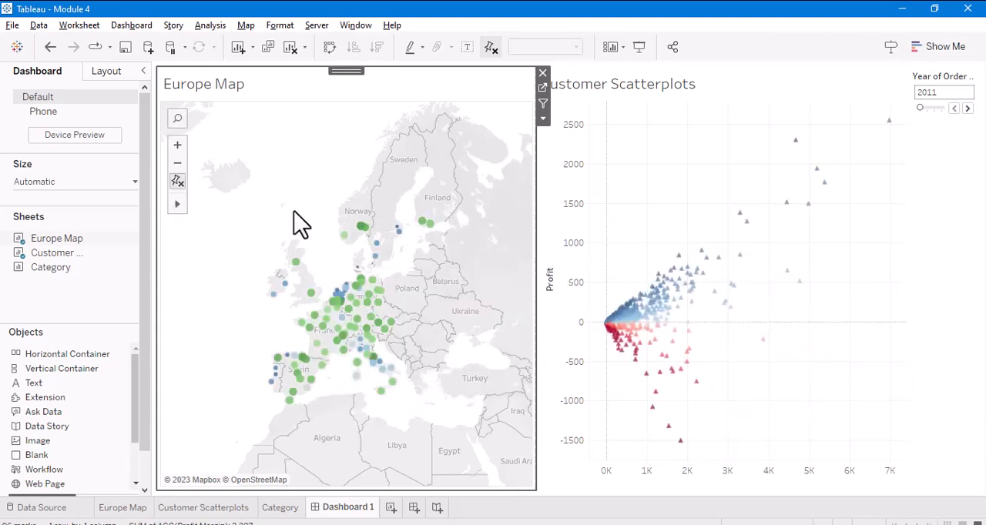
{"action": "left_click", "coordinate": [337, 301]}
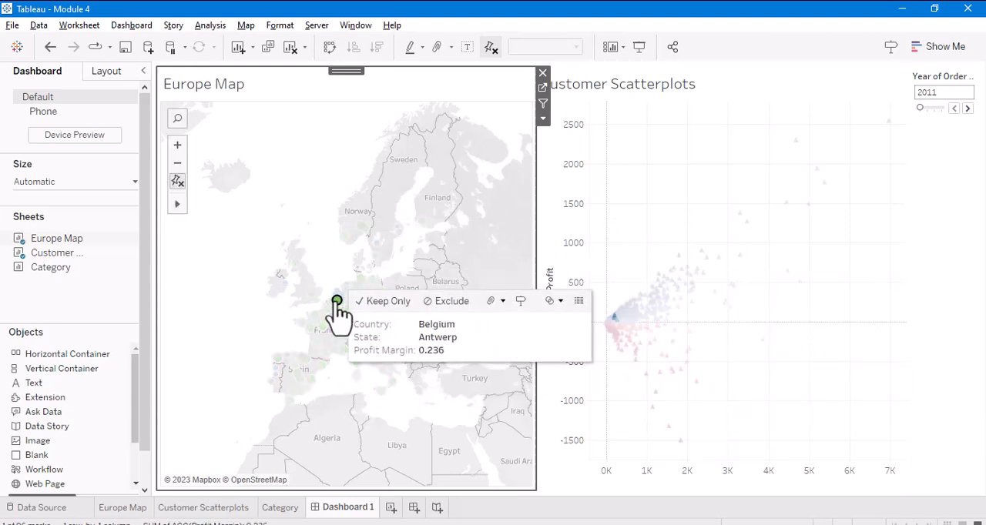
{"action": "left_click", "coordinate": [304, 360]}
{"action": "left_click", "coordinate": [315, 158]}
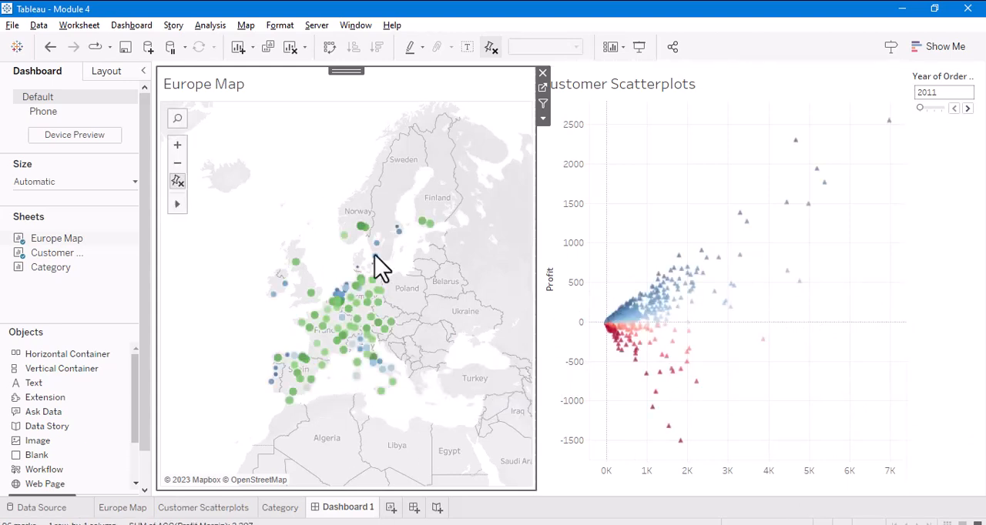
- Add a new highlight action to the dashboard and name it "Hover HIghlight"
{"action": "left_click", "coordinate": [133, 26]}
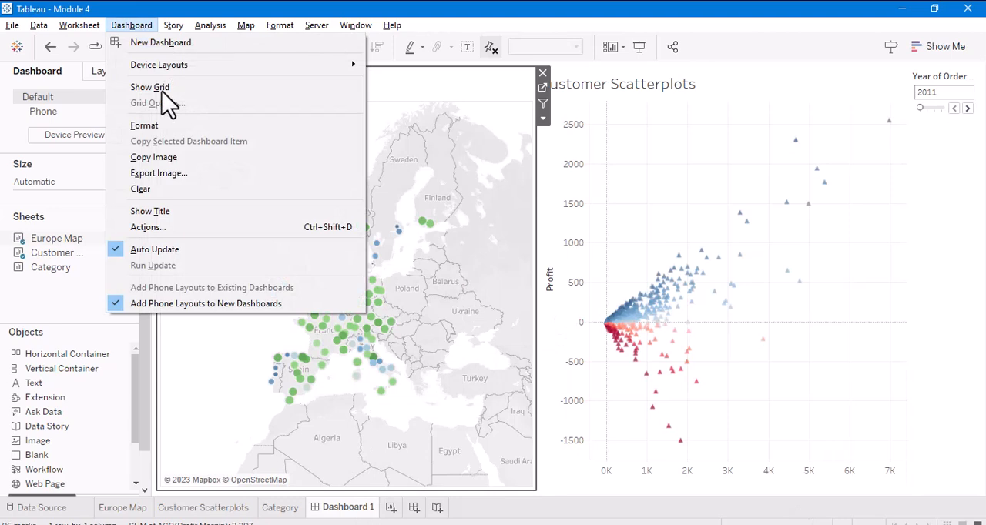
{"action": "left_click", "coordinate": [182, 230]}
{"action": "left_click", "coordinate": [347, 351]}
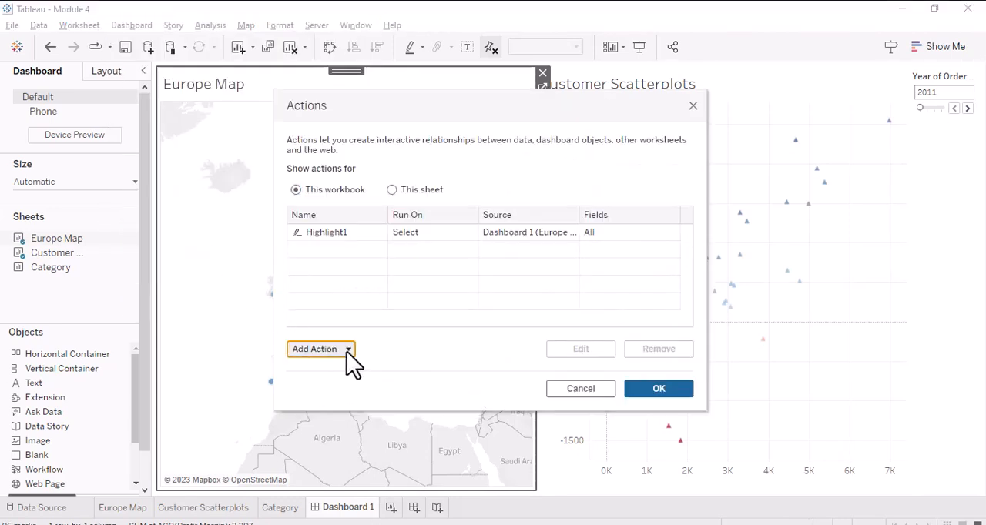
{"action": "left_click", "coordinate": [348, 272]}
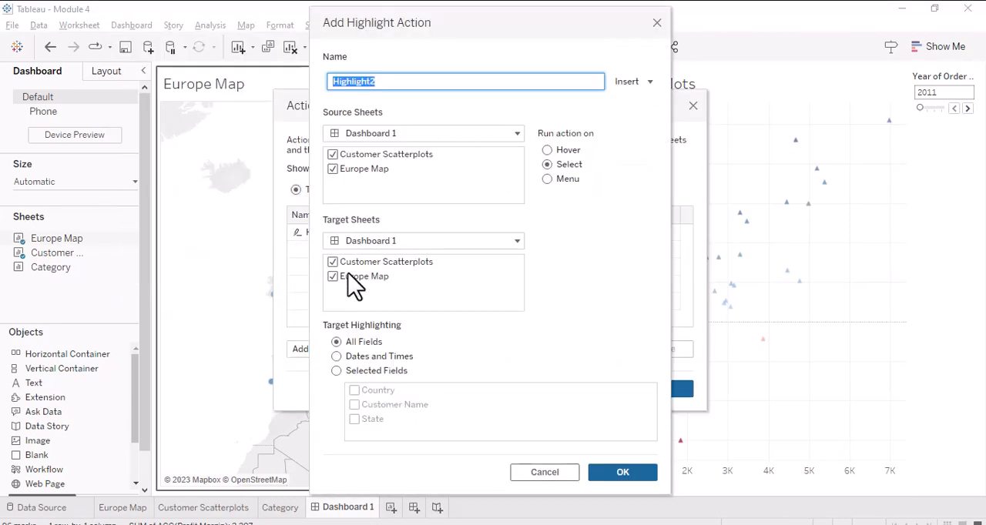
{"action": "key", "text": "BackSpace"}
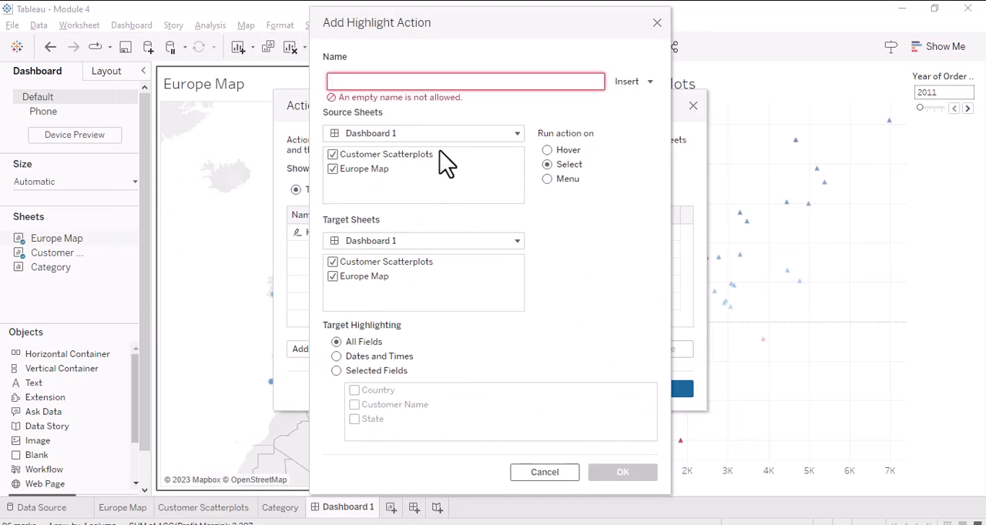
{"action": "type", "text": "H"}
{"action": "key", "text": "BackSpace"}
{"action": "type", "text": "H"}
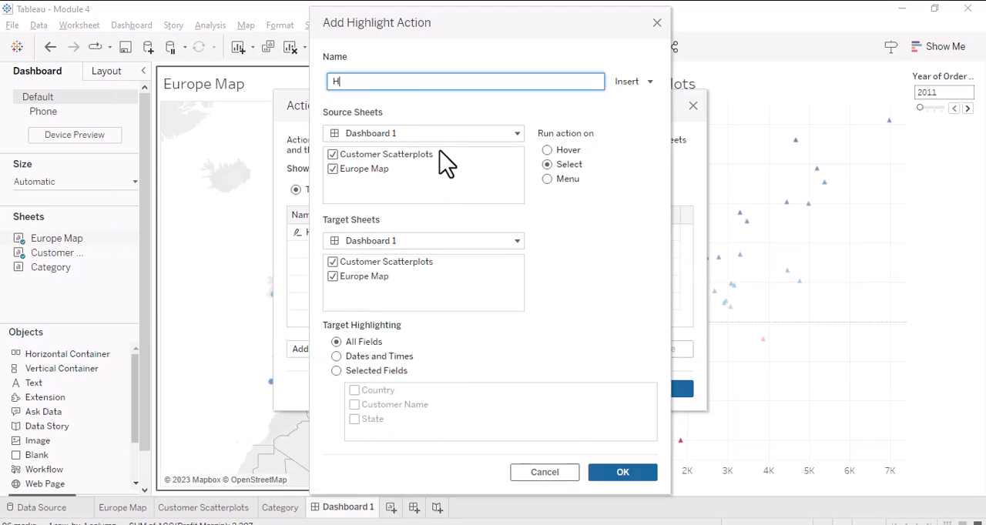
{"action": "type", "text": "over HIghlighyt"}
- Limit the new action's source sheets to Europe Map, set it to run on Hover, and accept the actions
{"action": "left_click", "coordinate": [333, 154]}
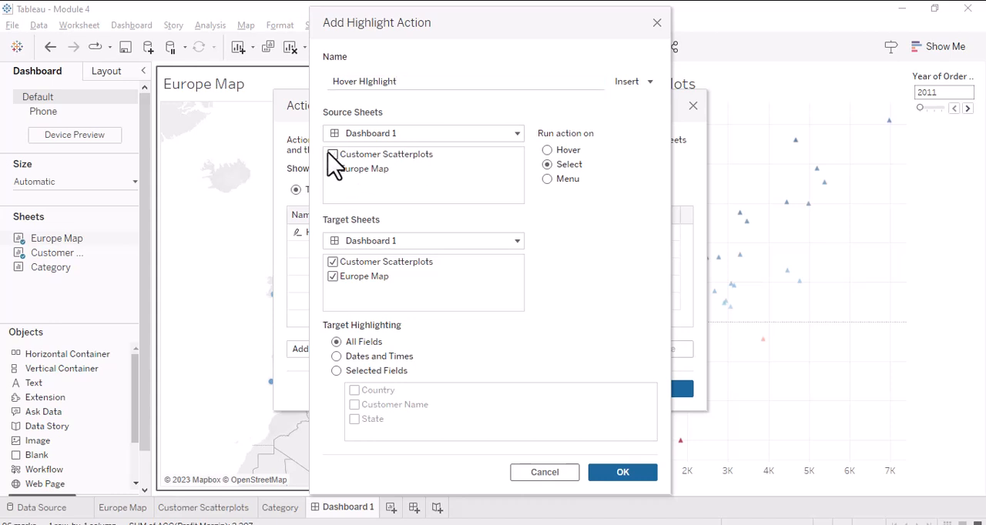
{"action": "left_click", "coordinate": [548, 150]}
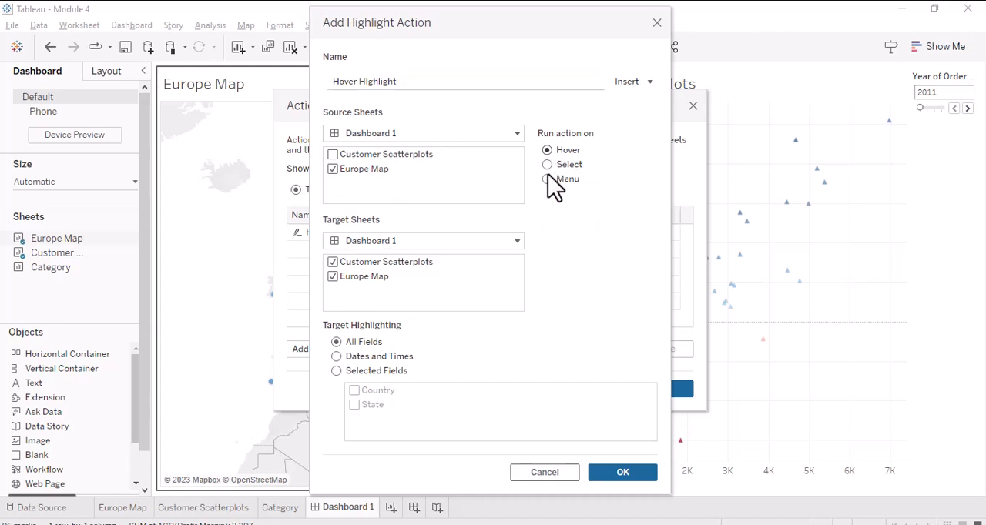
{"action": "left_click", "coordinate": [624, 472]}
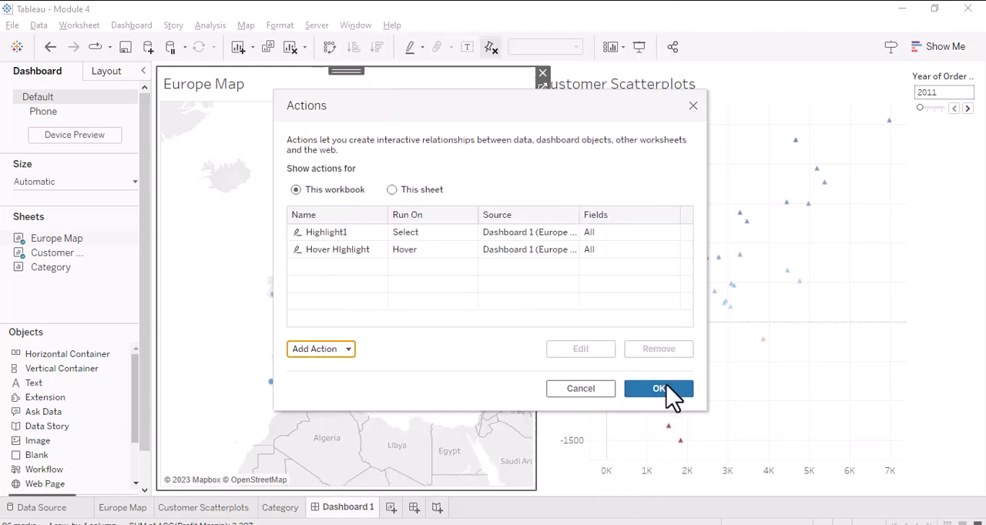
{"action": "left_click", "coordinate": [667, 392]}
- Test the Hover HIghlight action by pointing at Uusimaa, Mecklenburg-Vorpommern, Bremen and East Flanders on the Europe Map, and clear any selection
{"action": "mouse_move", "coordinate": [425, 231]}
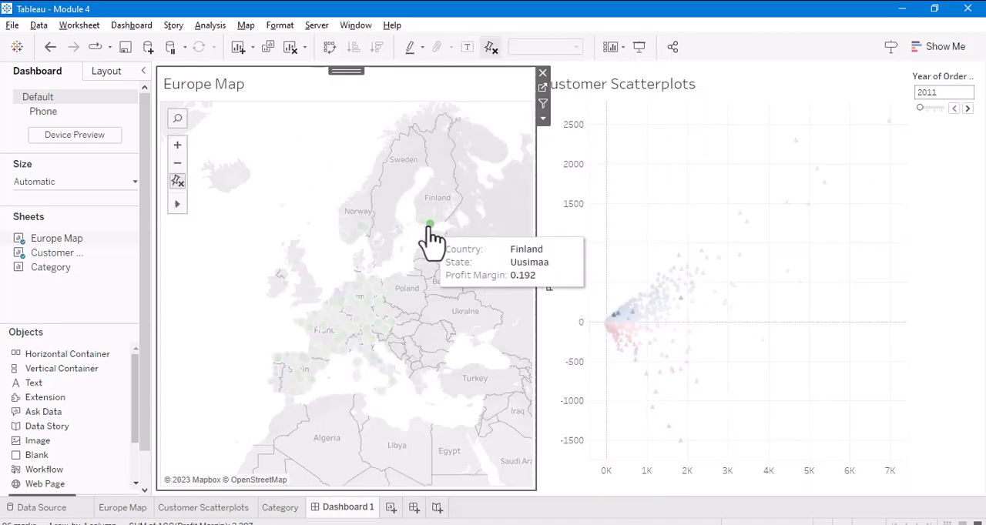
{"action": "mouse_move", "coordinate": [378, 271]}
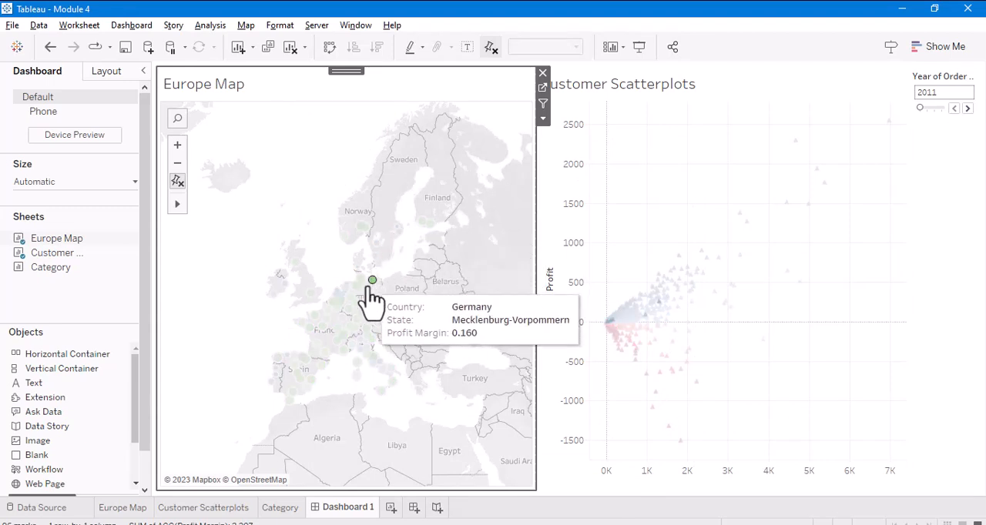
{"action": "mouse_move", "coordinate": [311, 367]}
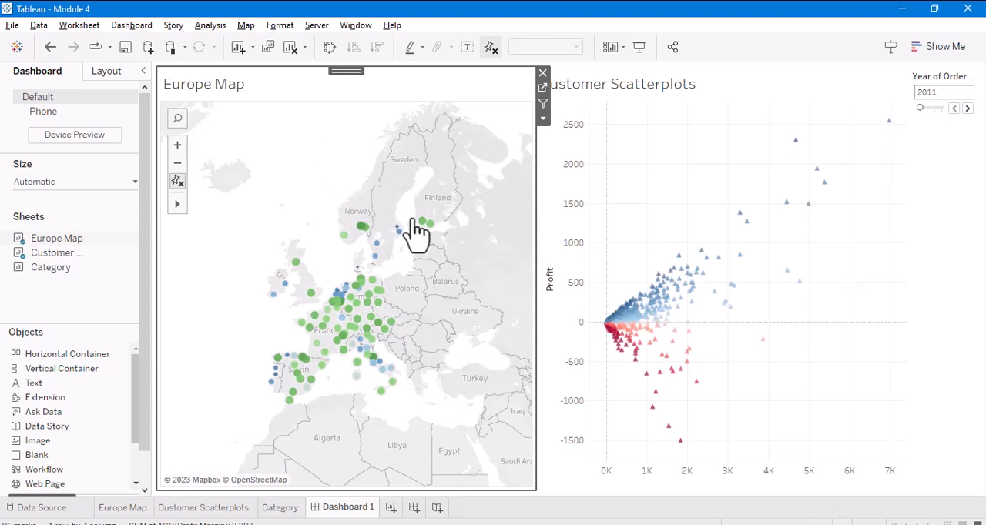
{"action": "mouse_move", "coordinate": [367, 233]}
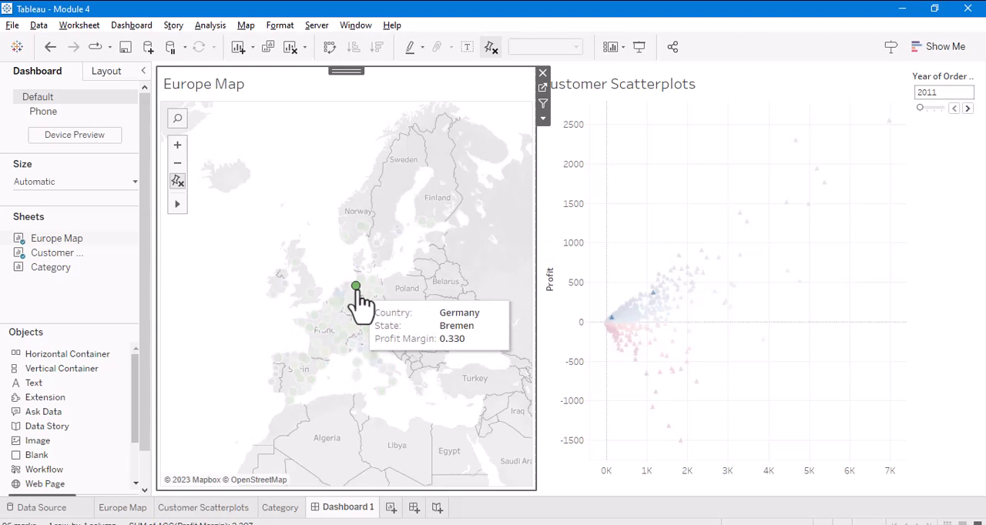
{"action": "mouse_move", "coordinate": [337, 302]}
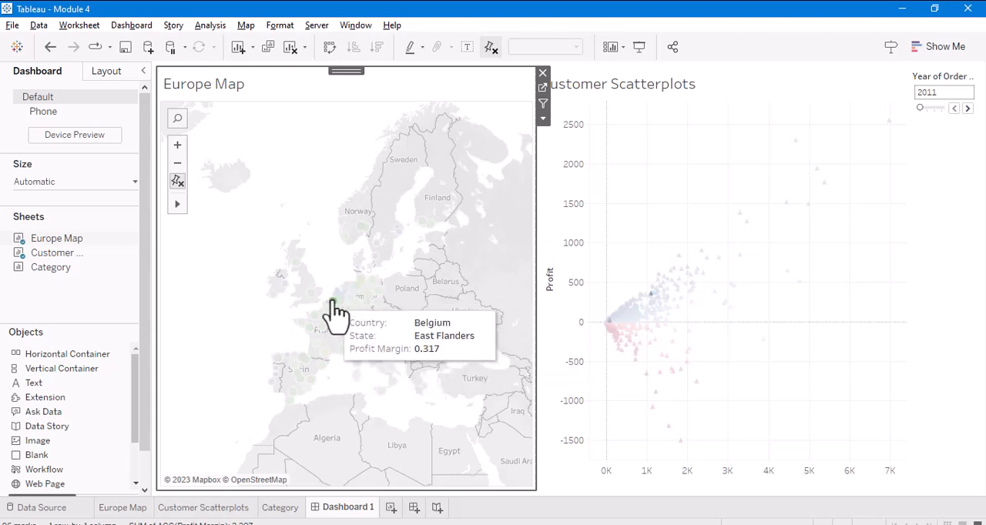
{"action": "mouse_move", "coordinate": [366, 303]}
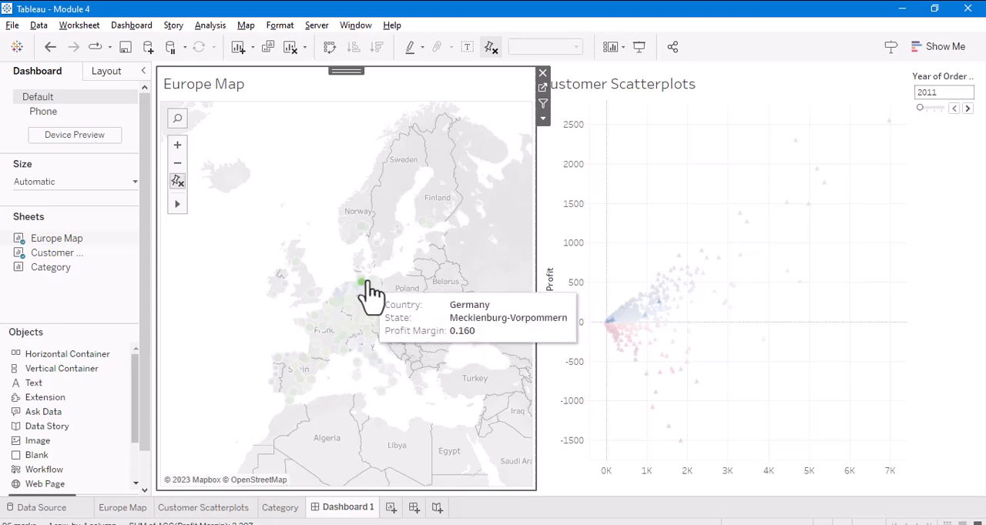
{"action": "left_click", "coordinate": [379, 300]}
{"action": "left_click", "coordinate": [348, 154]}
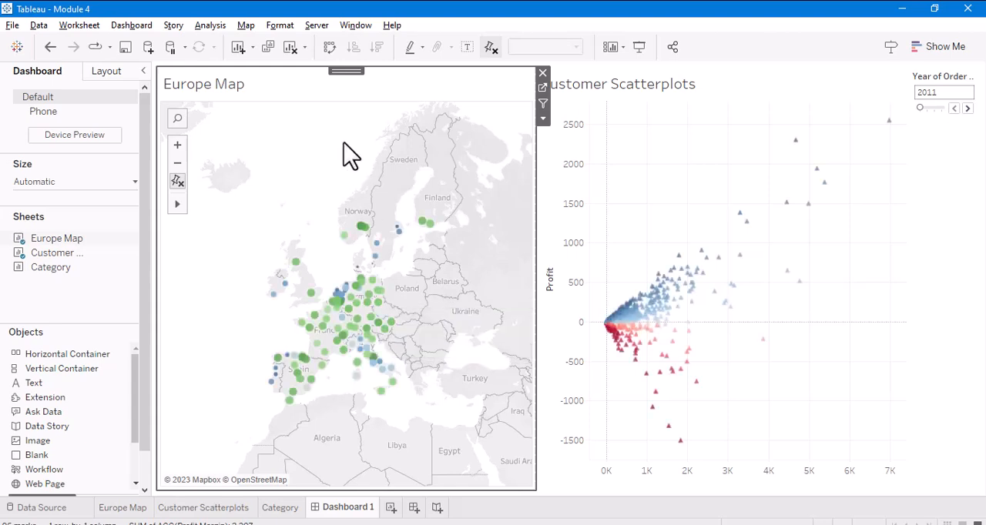
- Remove the Highlight1 action from the dashboard's actions and accept the change
{"action": "left_click", "coordinate": [132, 25]}
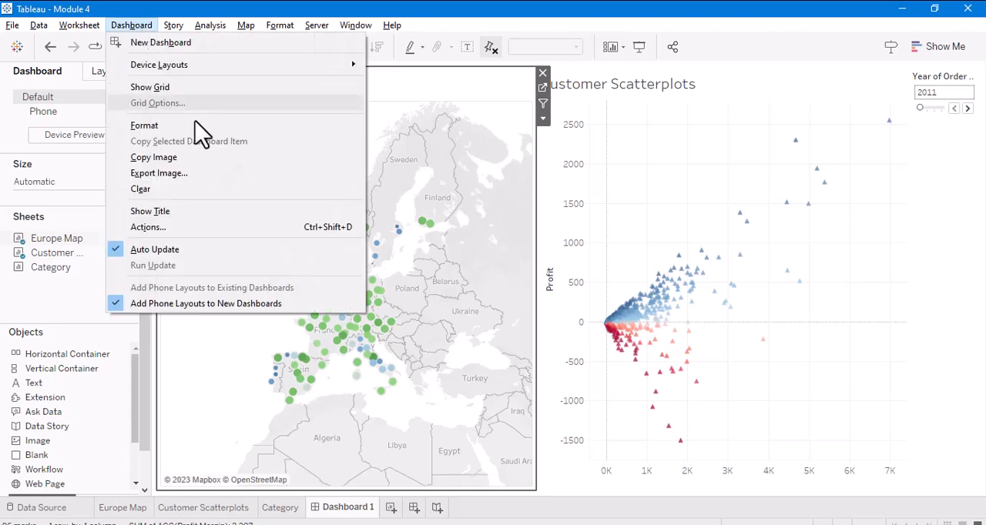
{"action": "left_click", "coordinate": [208, 228]}
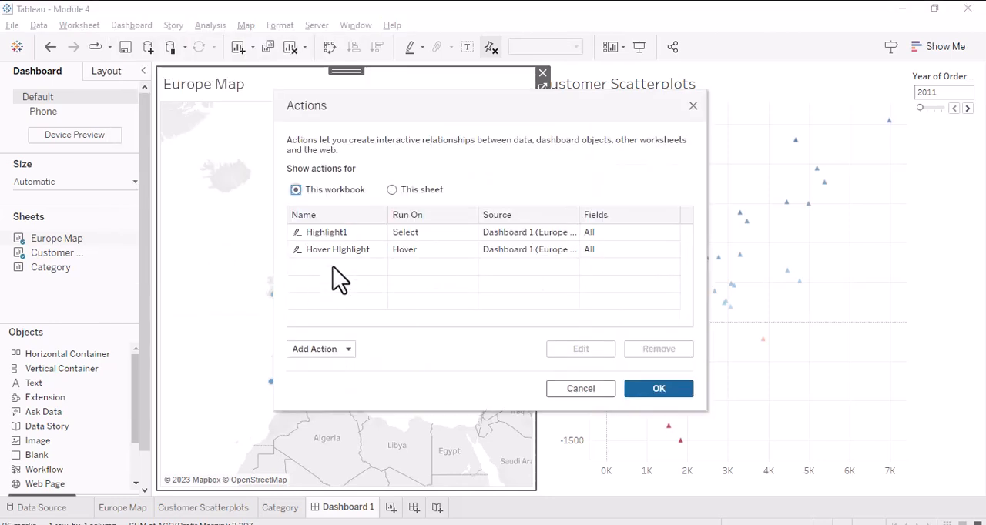
{"action": "left_click", "coordinate": [325, 234]}
{"action": "left_click", "coordinate": [663, 352]}
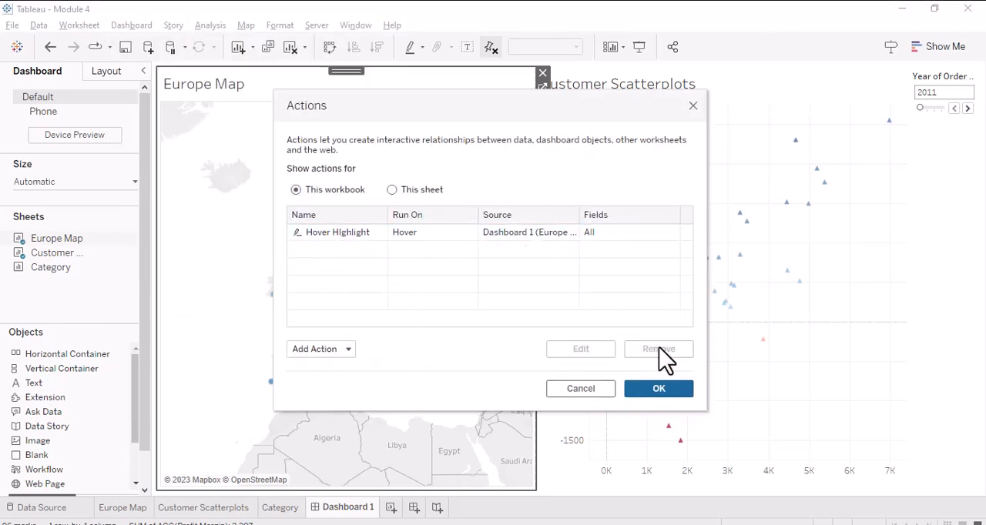
{"action": "left_click", "coordinate": [660, 389]}
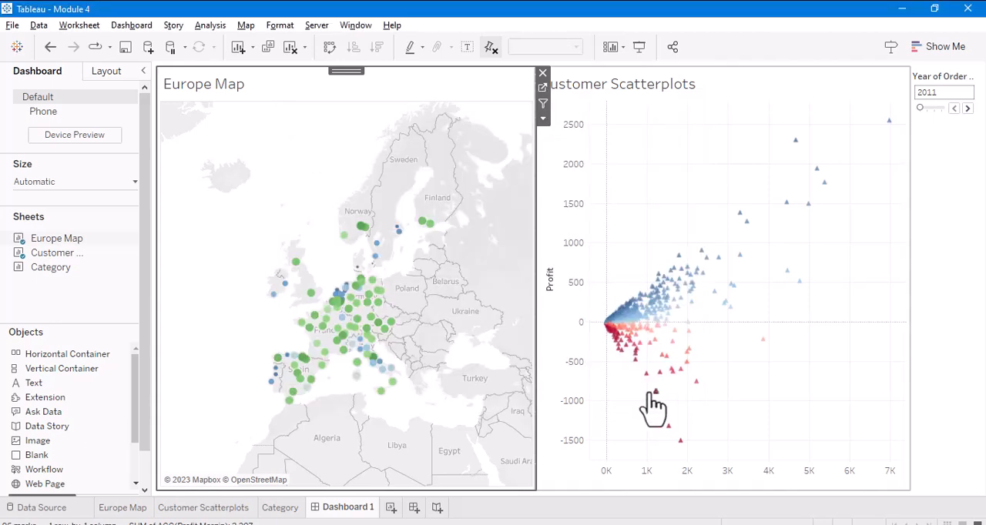
- Select and clear Uusimaa on the Europe Map, and test the remaining highlight action by pointing at Stockholm and Mecklenburg-Vorpommern
{"action": "left_click", "coordinate": [432, 225]}
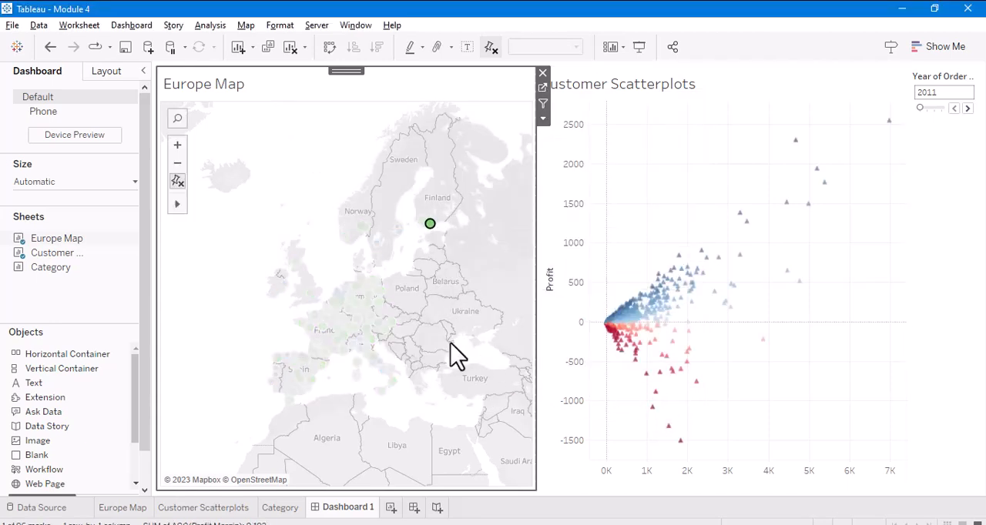
{"action": "left_click", "coordinate": [418, 159]}
{"action": "mouse_move", "coordinate": [430, 225]}
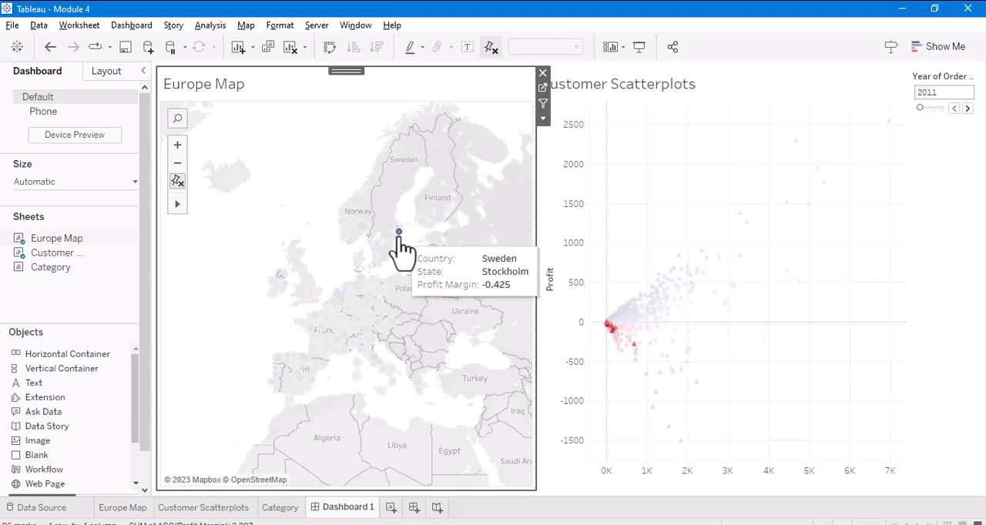
{"action": "mouse_move", "coordinate": [371, 280]}
{"action": "mouse_move", "coordinate": [367, 302]}
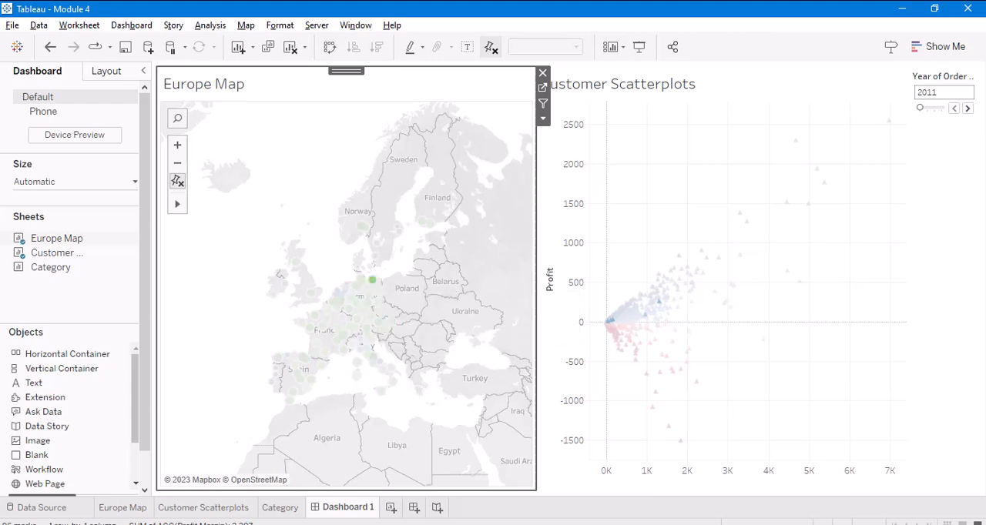
- Switch to the Tableau Basic Learning PDF in Acrobat to view the course outline
{"action": "key", "text": "alt+Tab"}
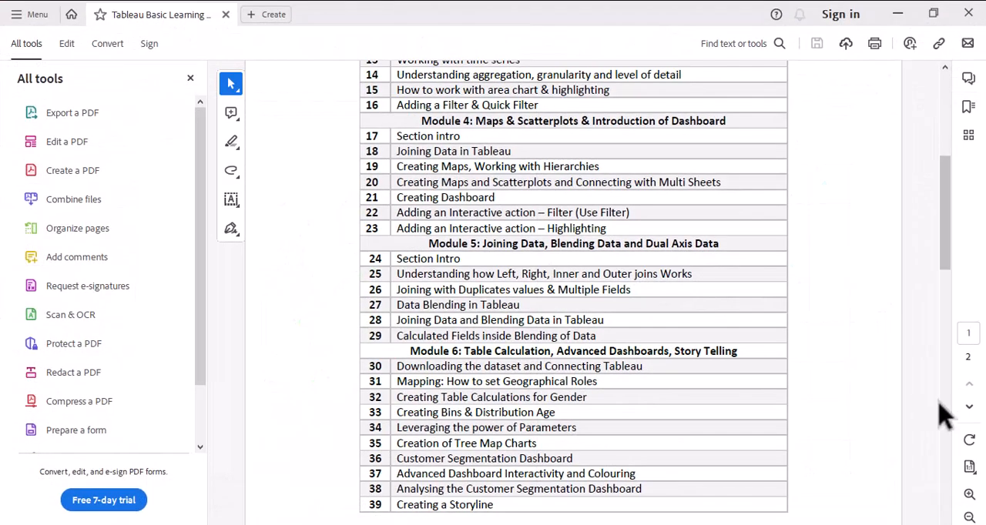